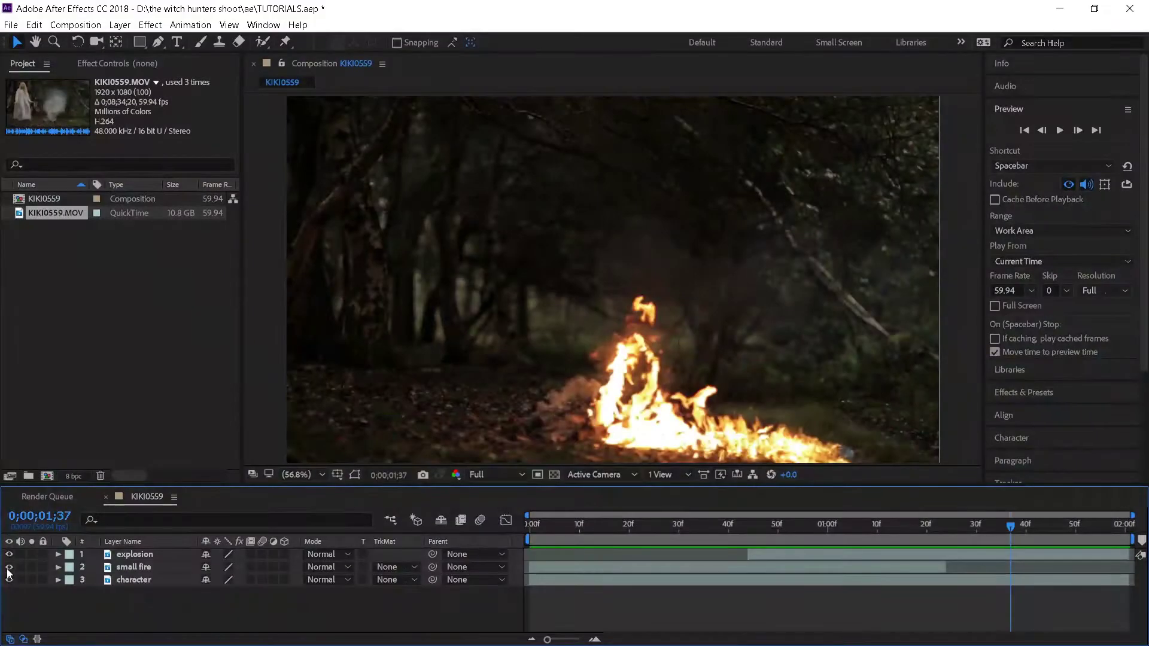
Scrub through the fire's growth, then preview the witch footage from frame 0.
left_click_drag(547, 526, 580, 527)
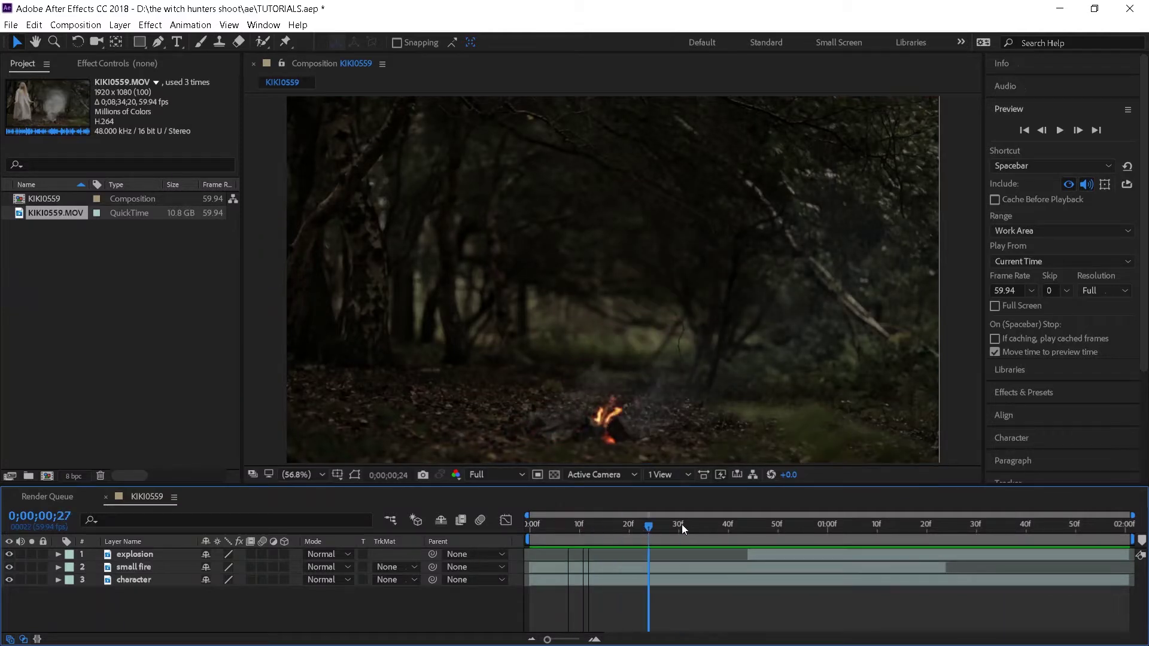
mouse_move(681, 524)
left_mouse_down()
mouse_move(964, 517)
mouse_move(663, 521)
left_mouse_up()
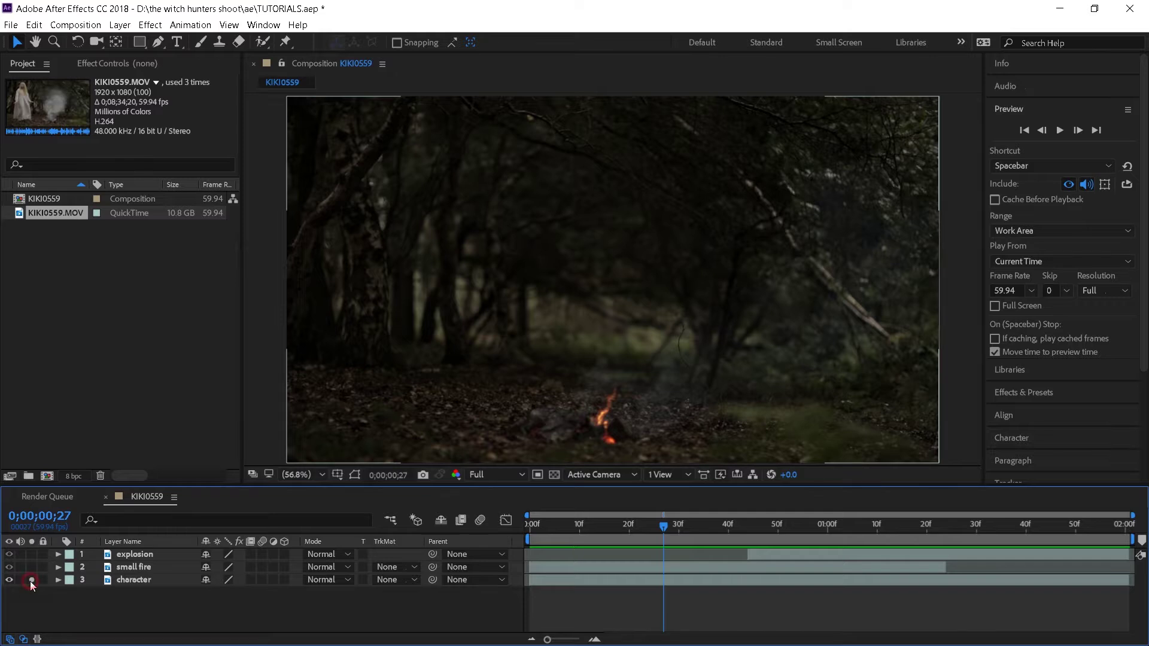
key("Home")
key("space")
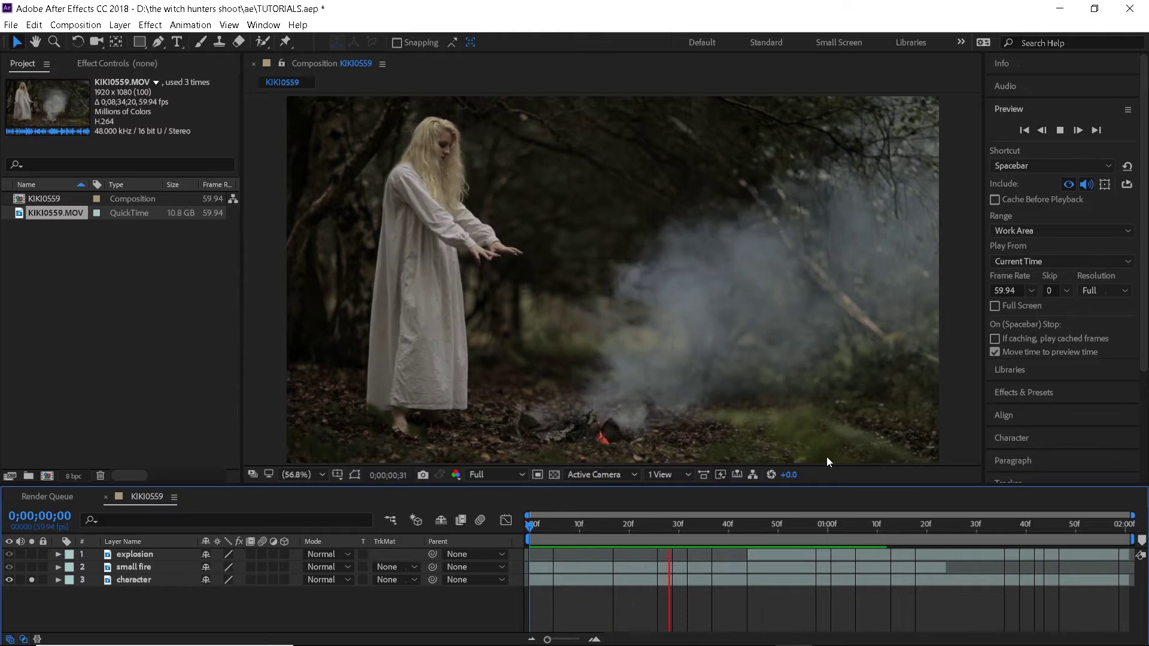
Solo the small fire and explosion layers, preview from the start, and stop at frame 43.
left_click(31, 579)
left_click(31, 567)
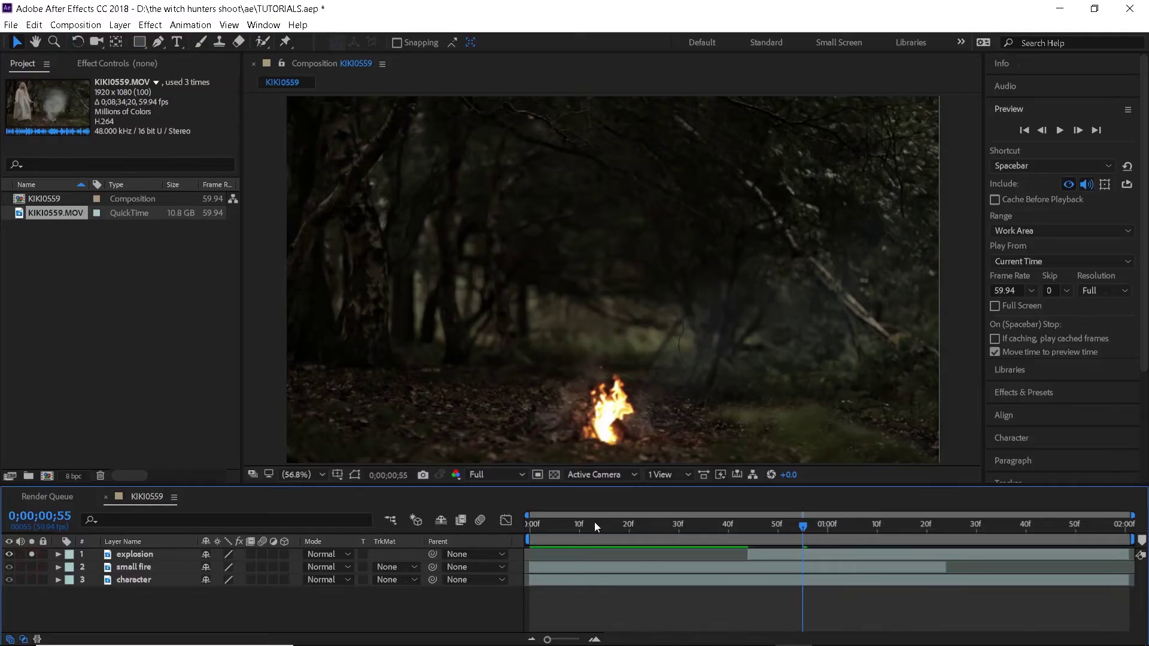
key("Home")
key("space")
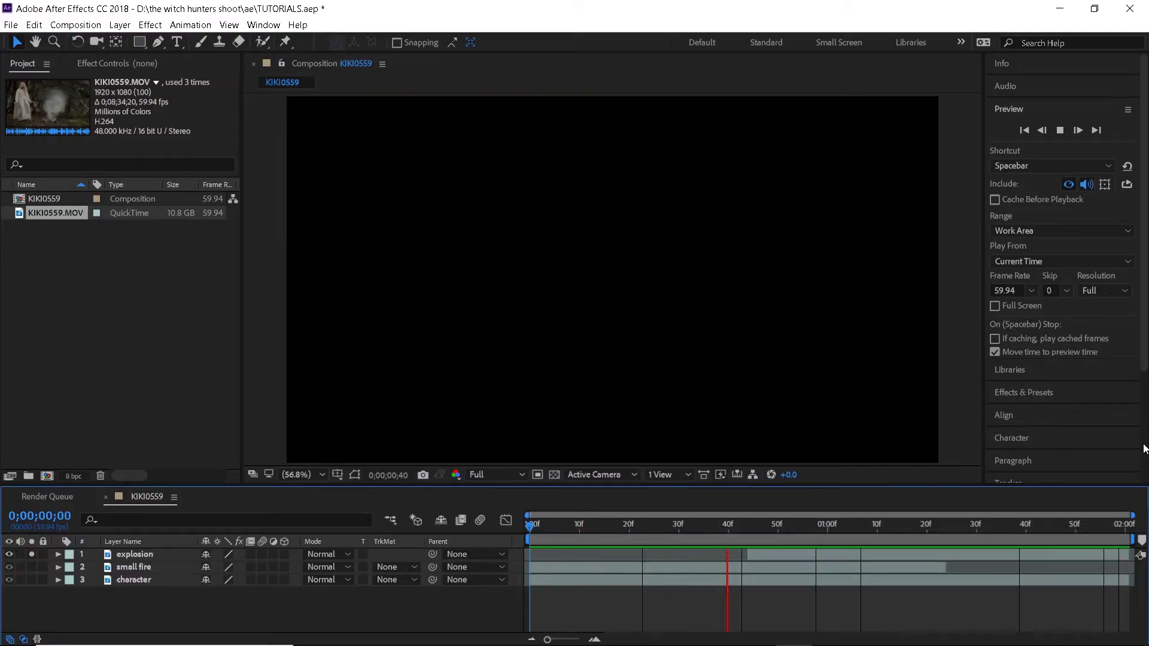
left_click(744, 524)
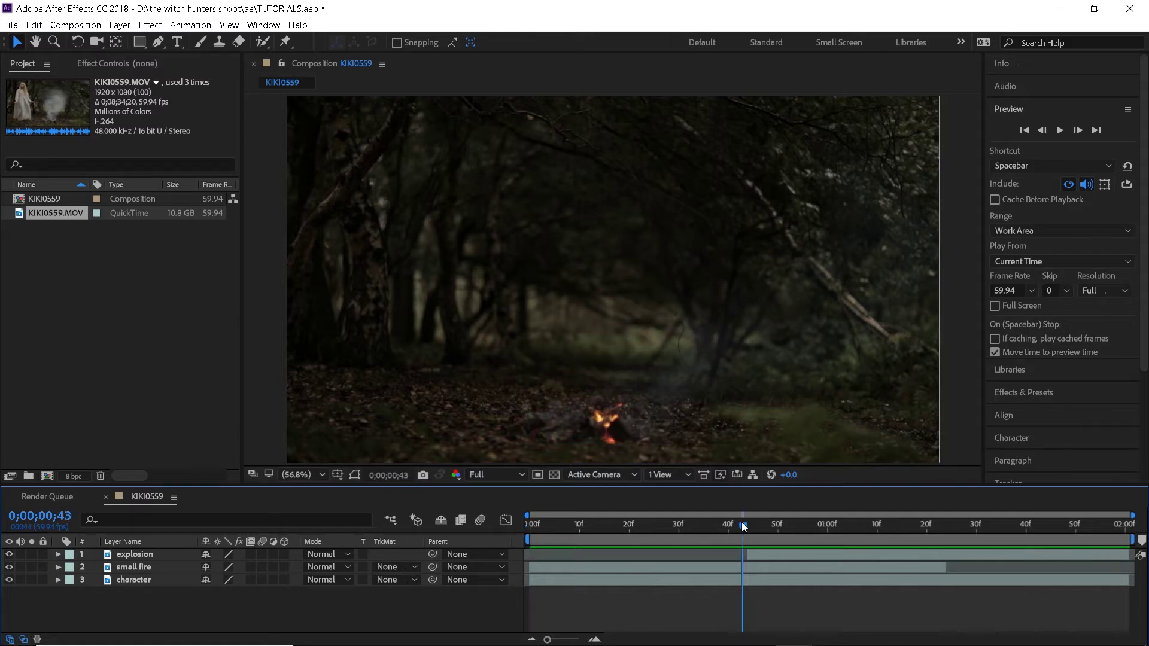
Keyframe the explosion layer's Opacity at 17% on frame 44 and 100% on frame 51.
left_click(1082, 136)
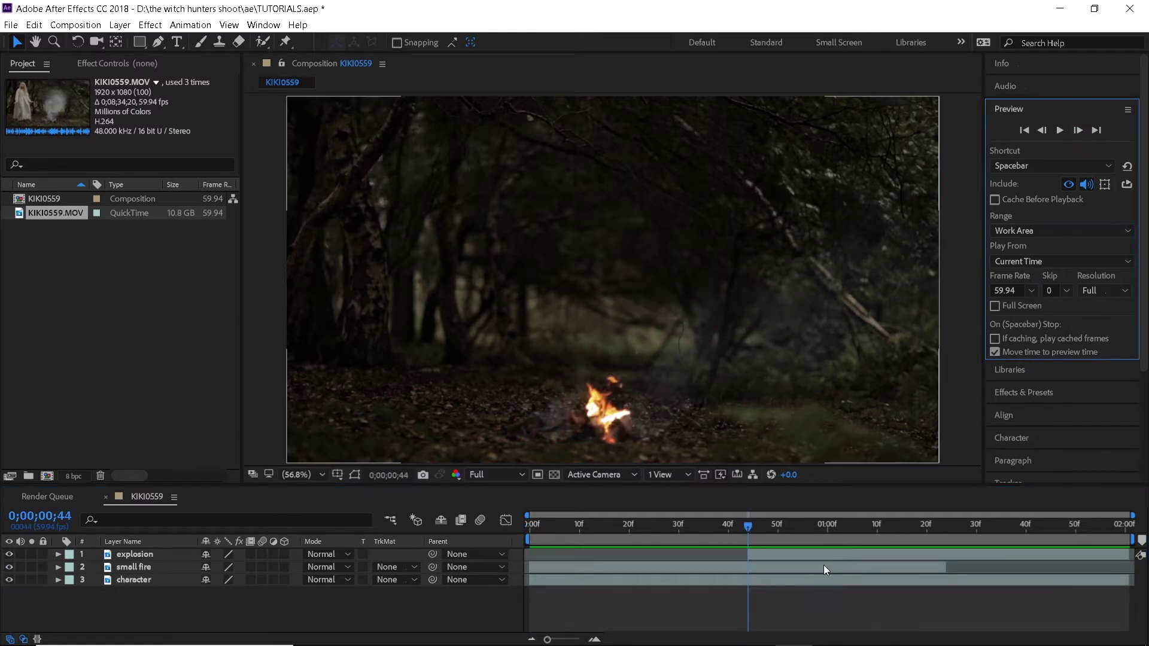
left_click(781, 550)
key("t")
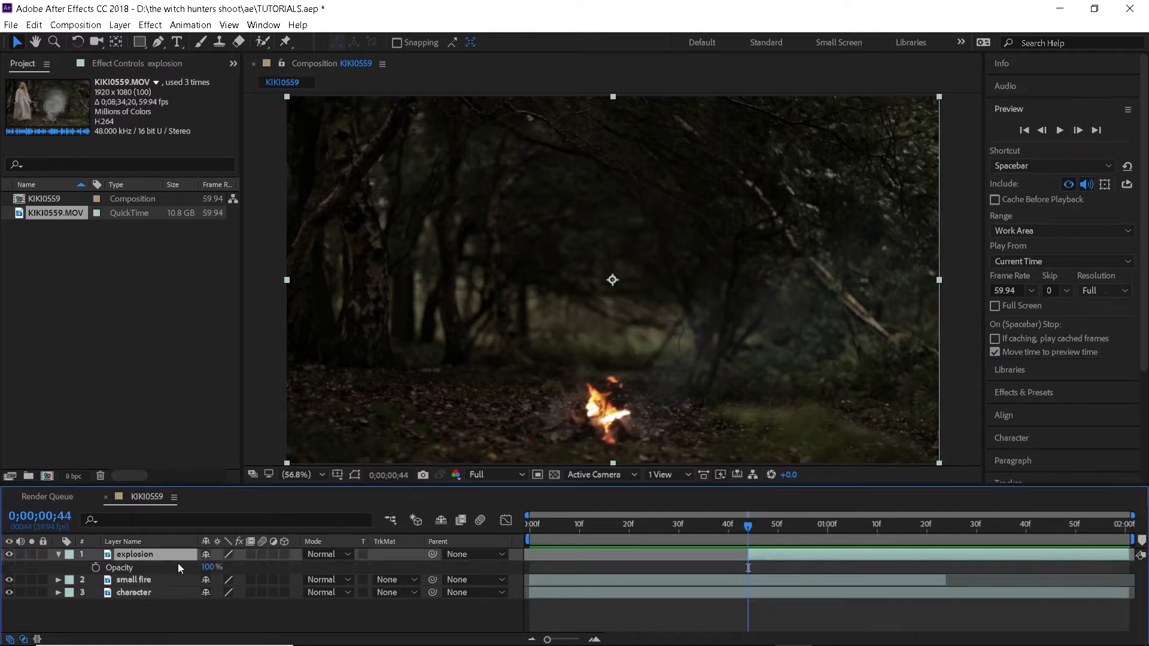
left_click(95, 567)
left_click_drag(208, 573, 143, 569)
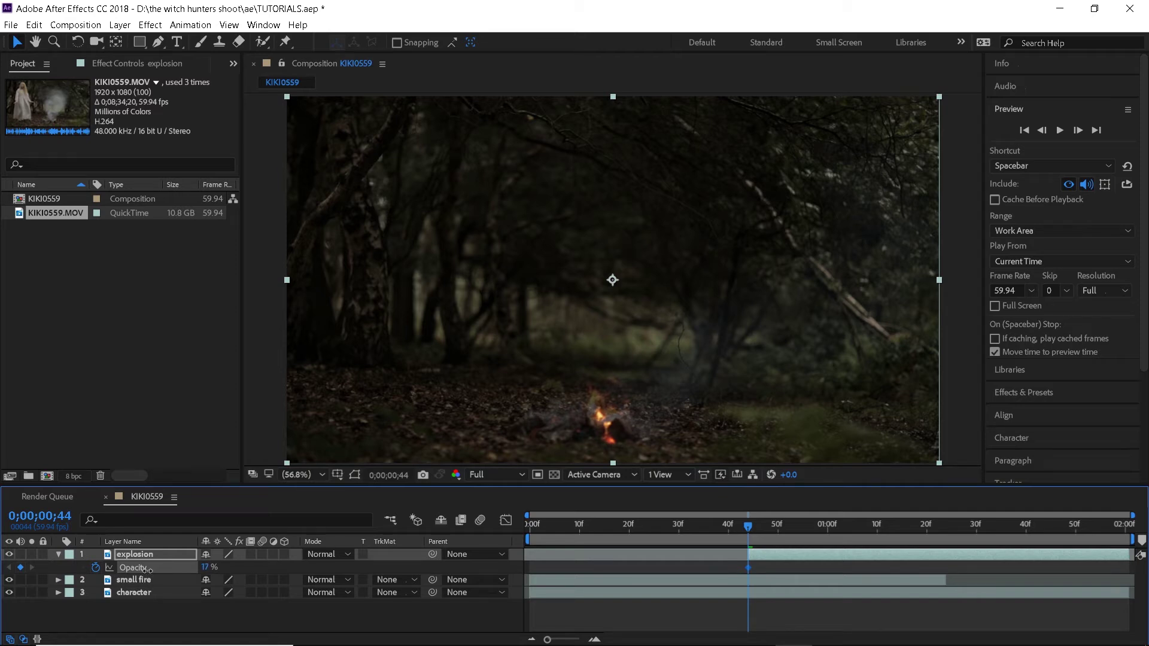
left_click_drag(751, 534, 782, 534)
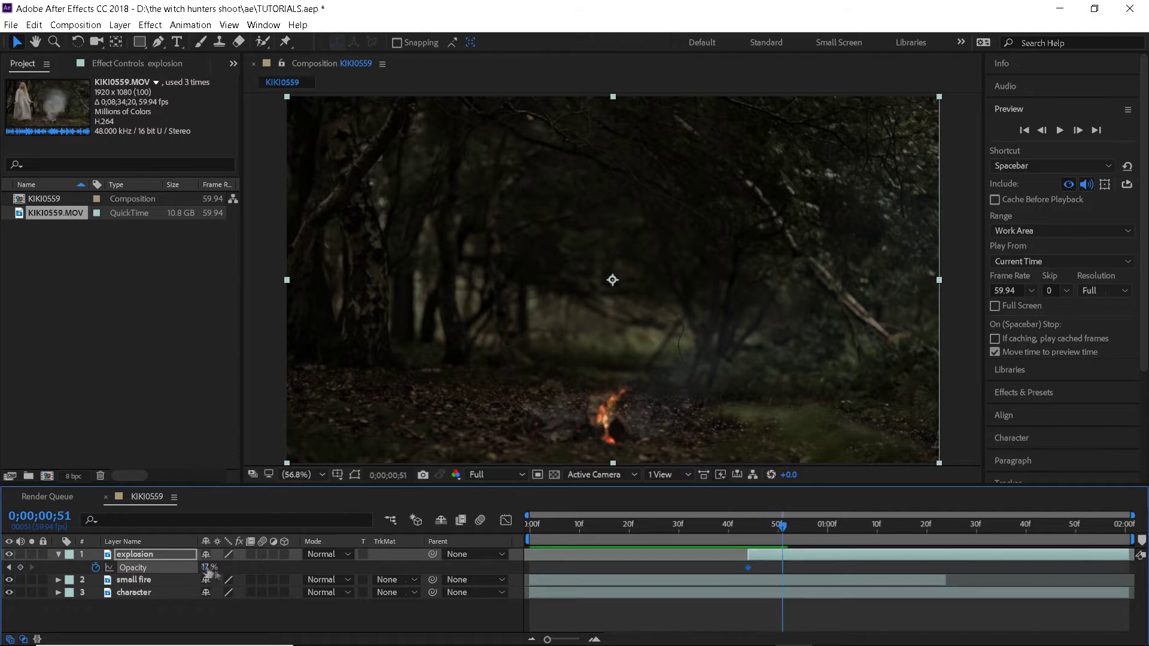
left_click_drag(210, 568, 471, 571)
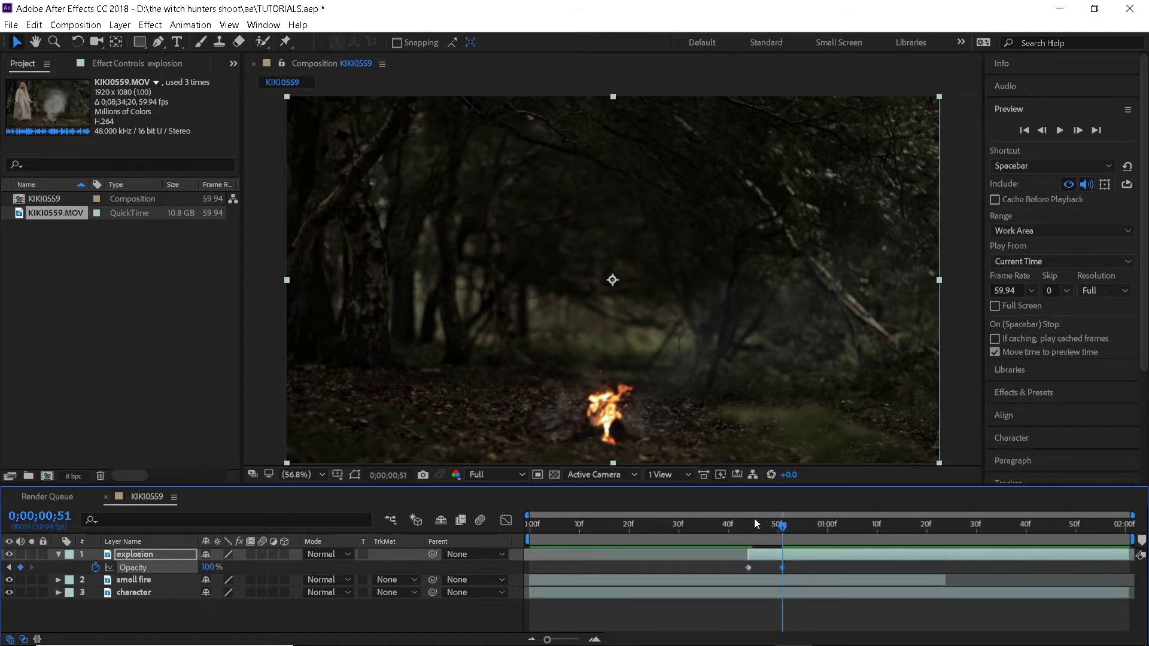
Apply Easy Ease to both opacity keyframes, check the curve in the Graph Editor, and preview.
left_click_drag(769, 529, 673, 513)
key("space")
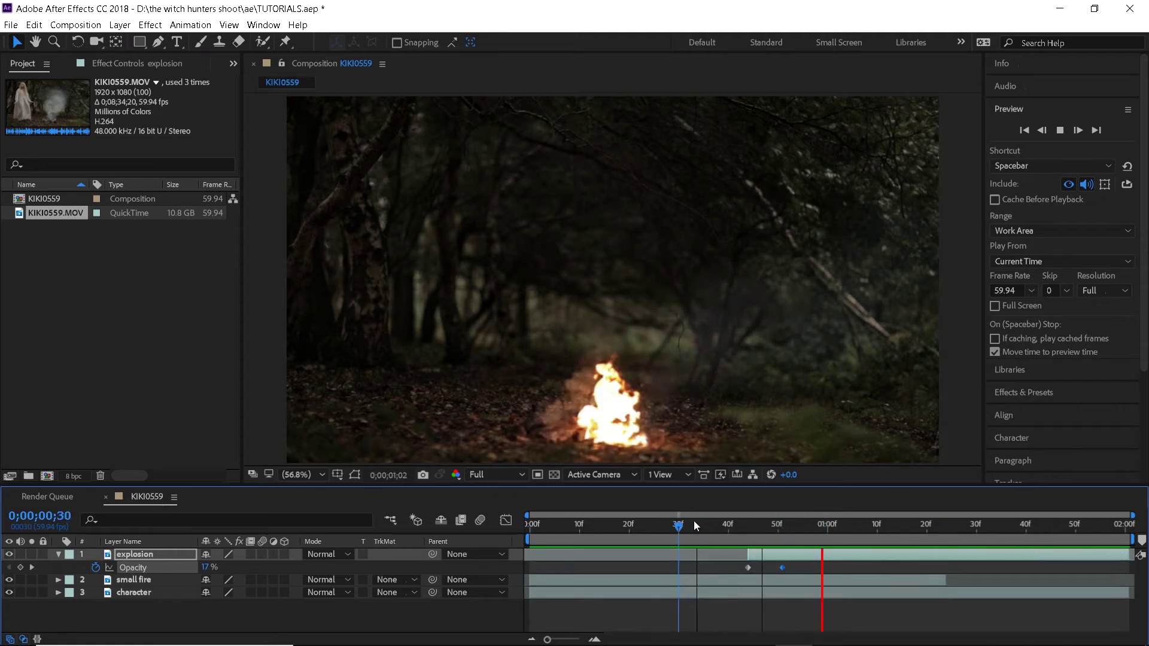
left_click(753, 532)
left_click_drag(808, 566, 708, 567)
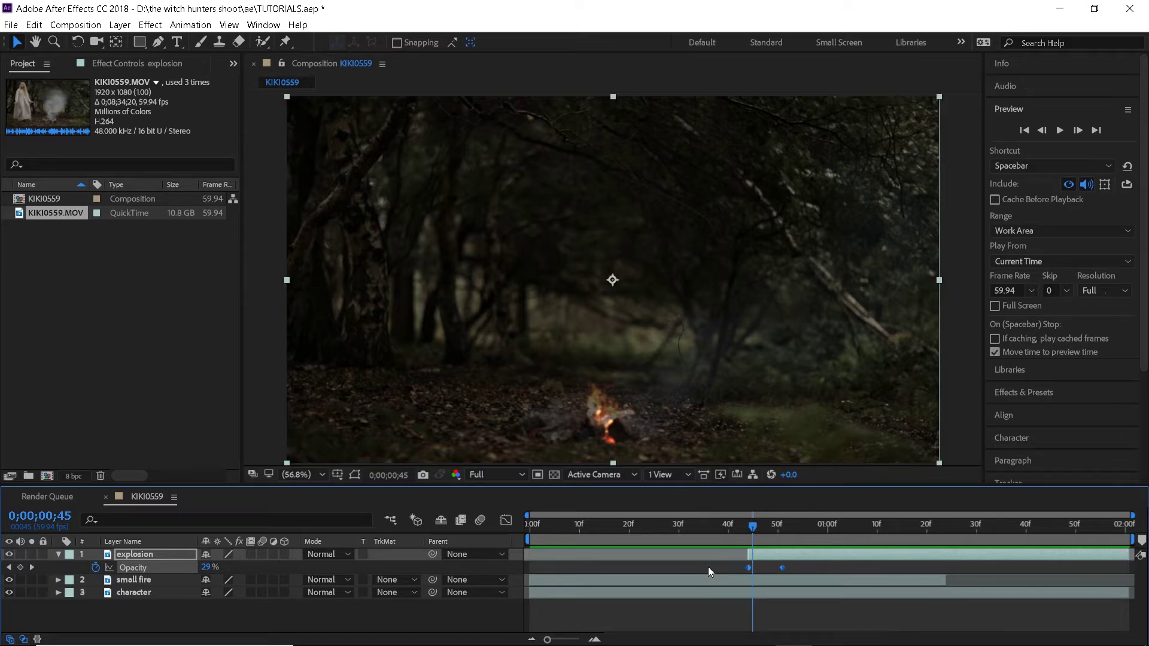
key("F9")
left_click_drag(762, 529, 777, 536)
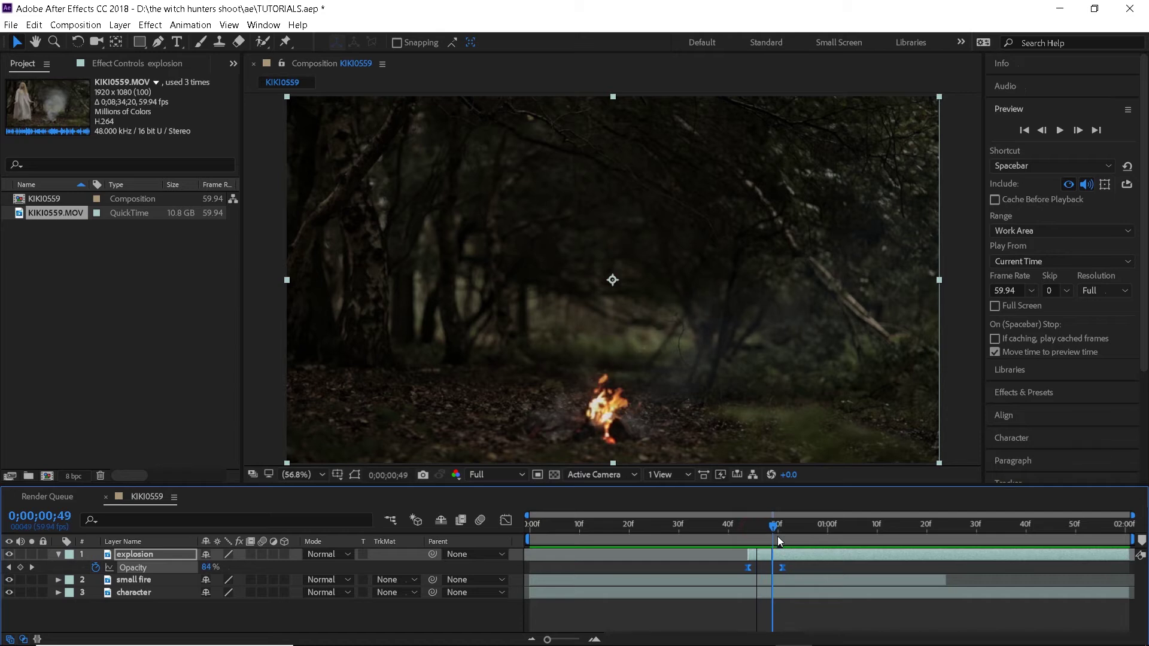
left_click(506, 520)
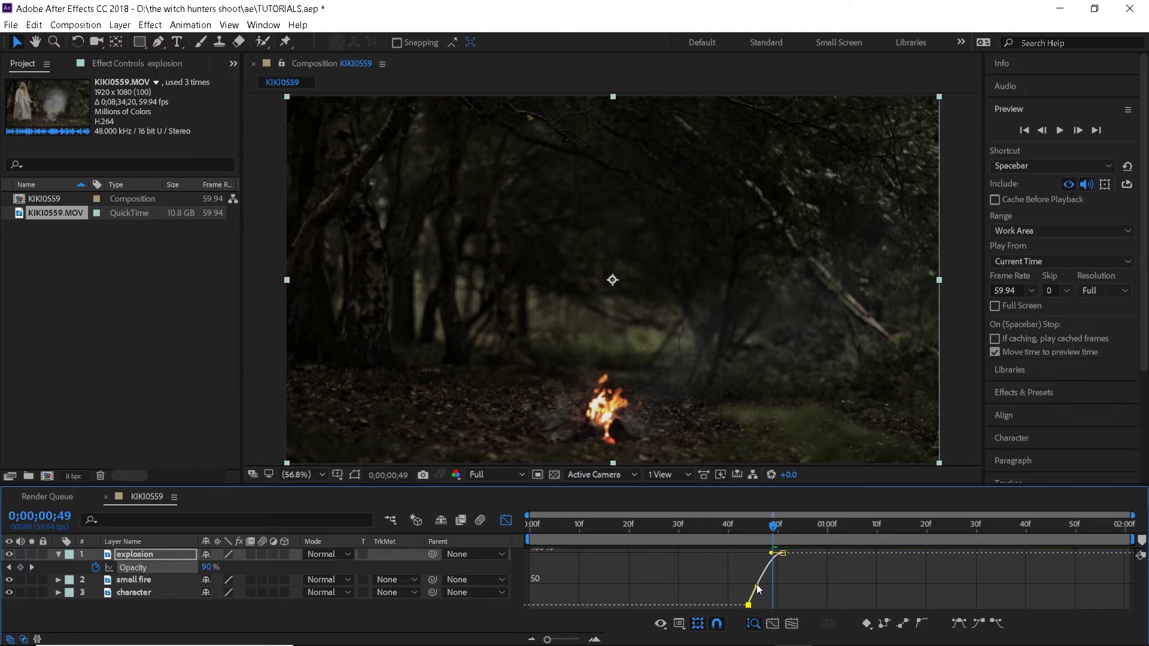
left_click(506, 520)
key("space")
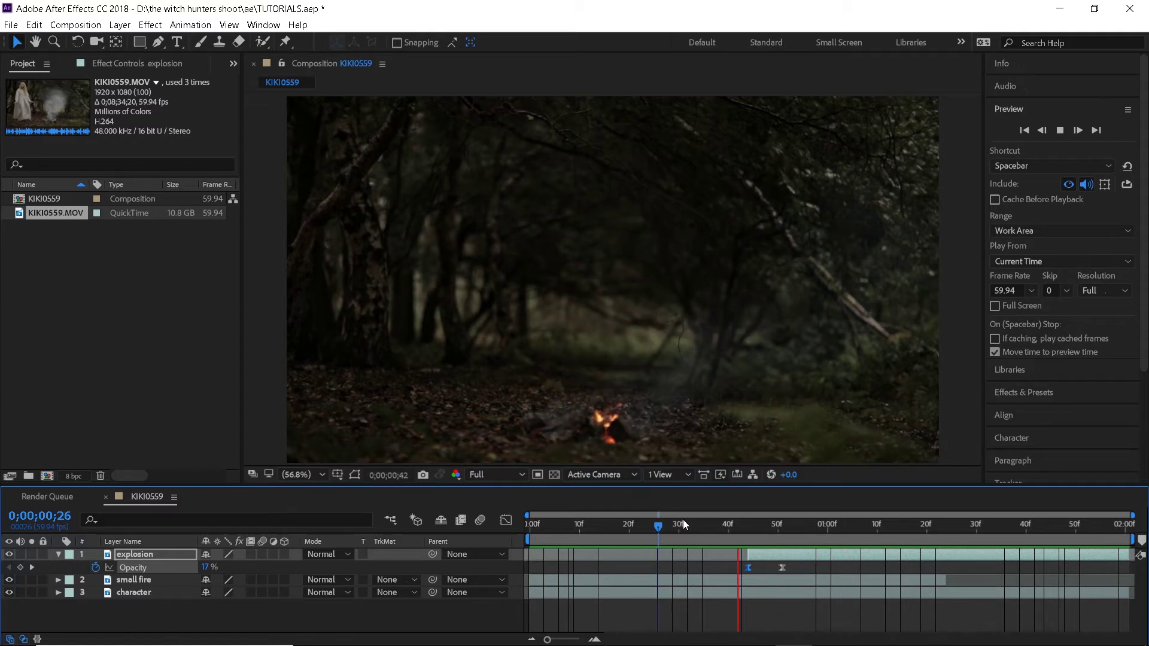
Pre-compose the explosion and small fire layers into Pre-comp 1.
left_click(164, 558, "shift")
right_click(163, 558)
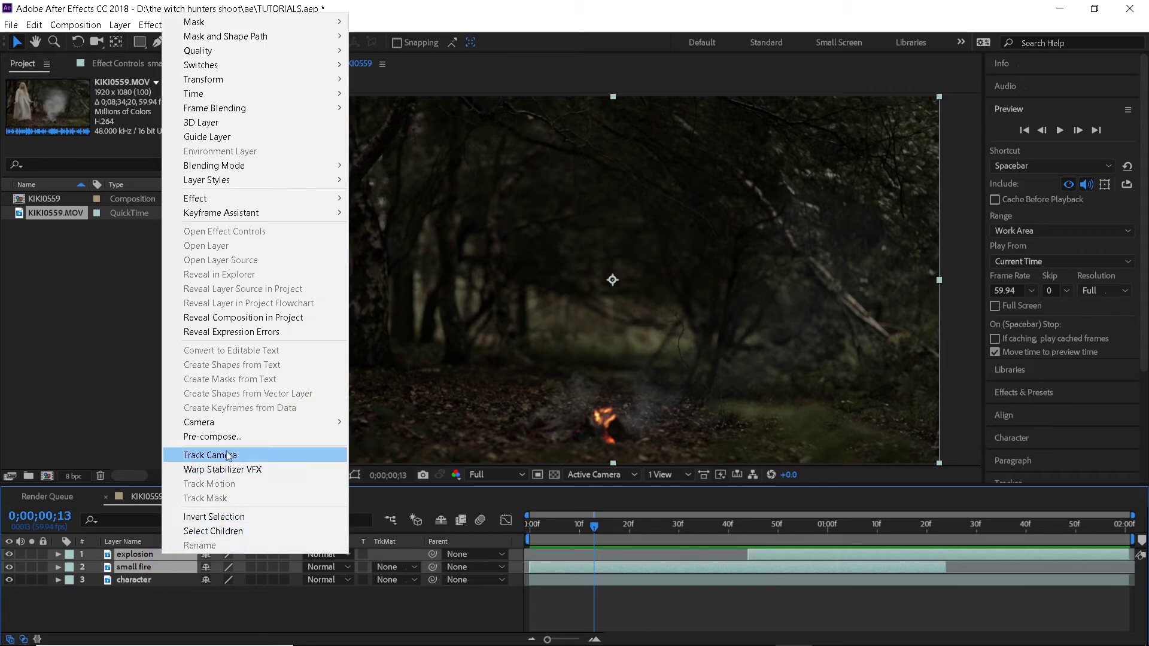
left_click(179, 436)
left_click(610, 427)
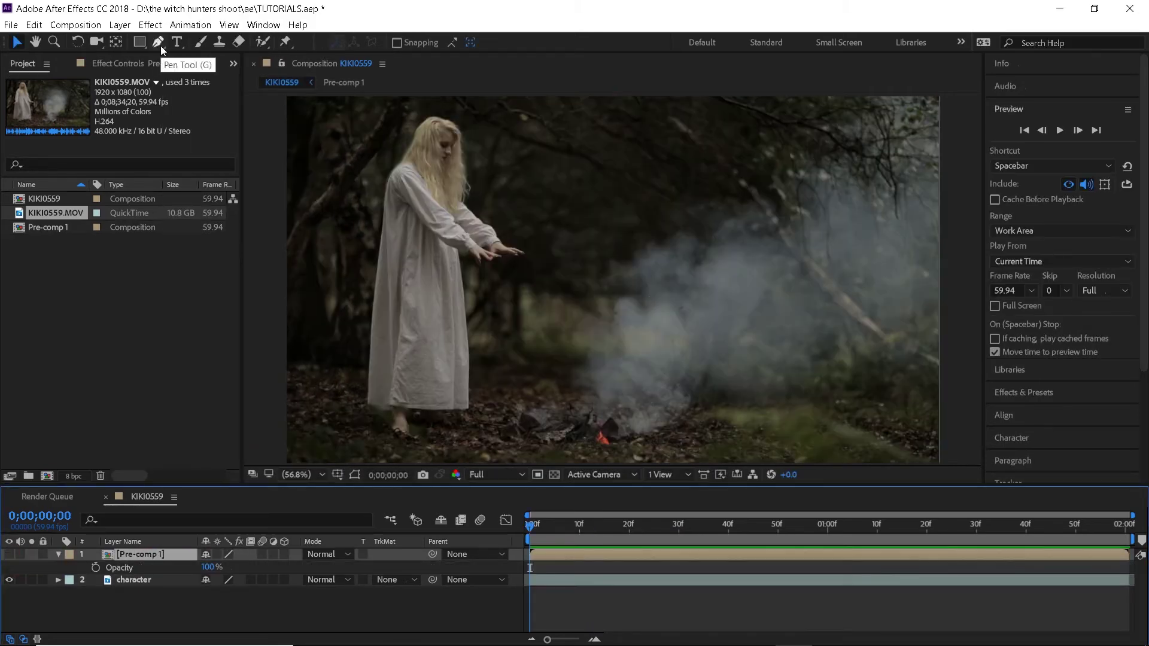
Draw a Pen mask on Pre-comp 1 covering the area right of the witch.
scroll(610, 98, "down", 3)
left_click(635, 116)
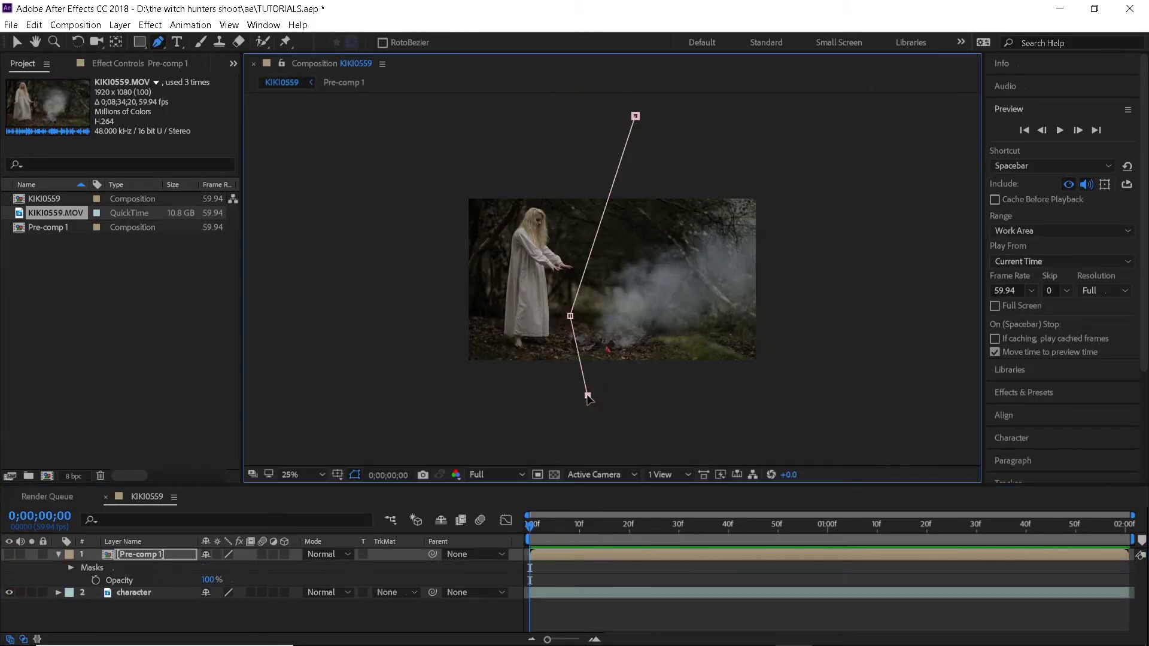
left_click(934, 432)
left_click(886, 117)
left_click(635, 116)
left_click(17, 42)
key("shift+/")
left_click(71, 568)
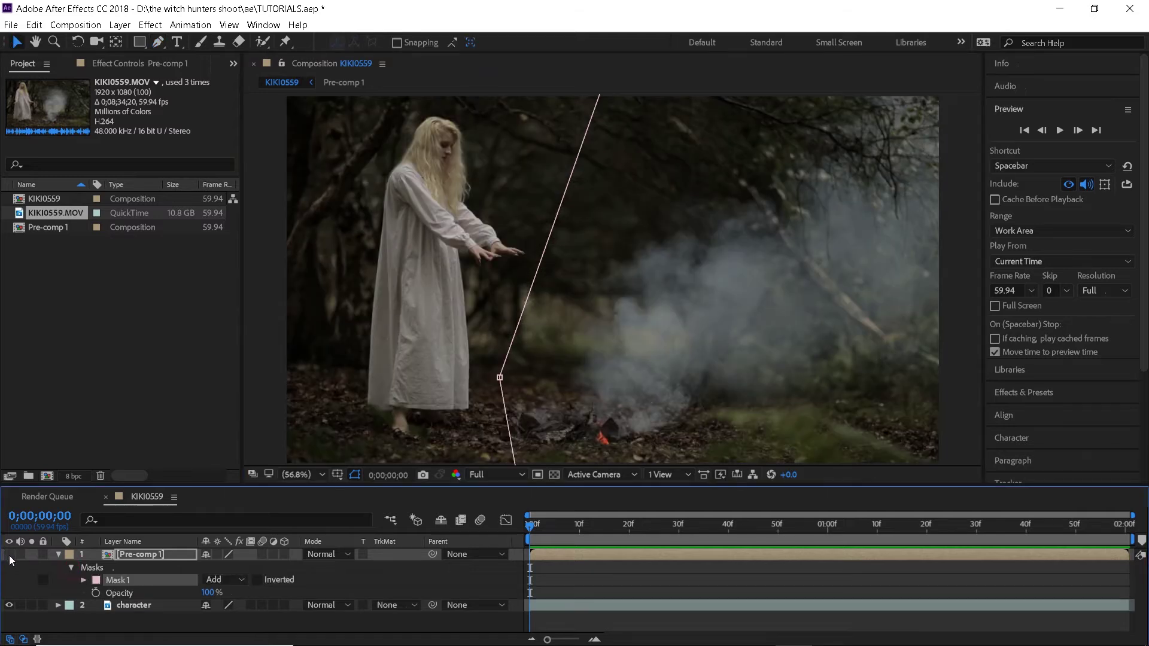
left_click(9, 556)
left_click(354, 475)
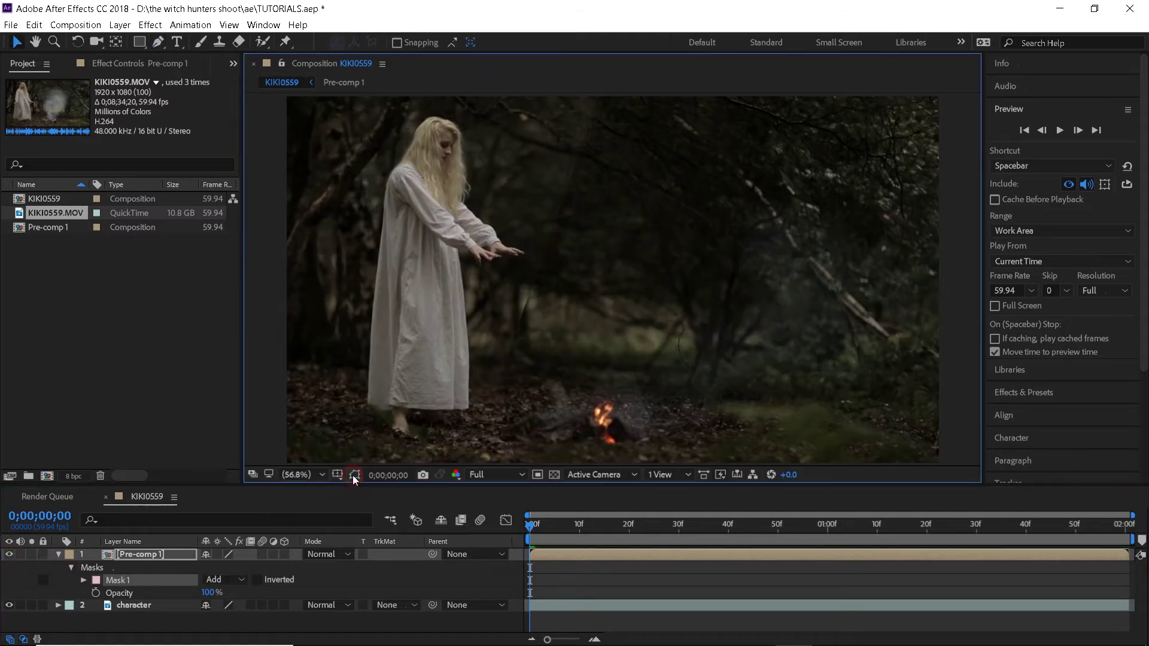
Feather Mask 1 to 173 pixels and toggle the fire plate on and off to compare.
left_click(82, 580)
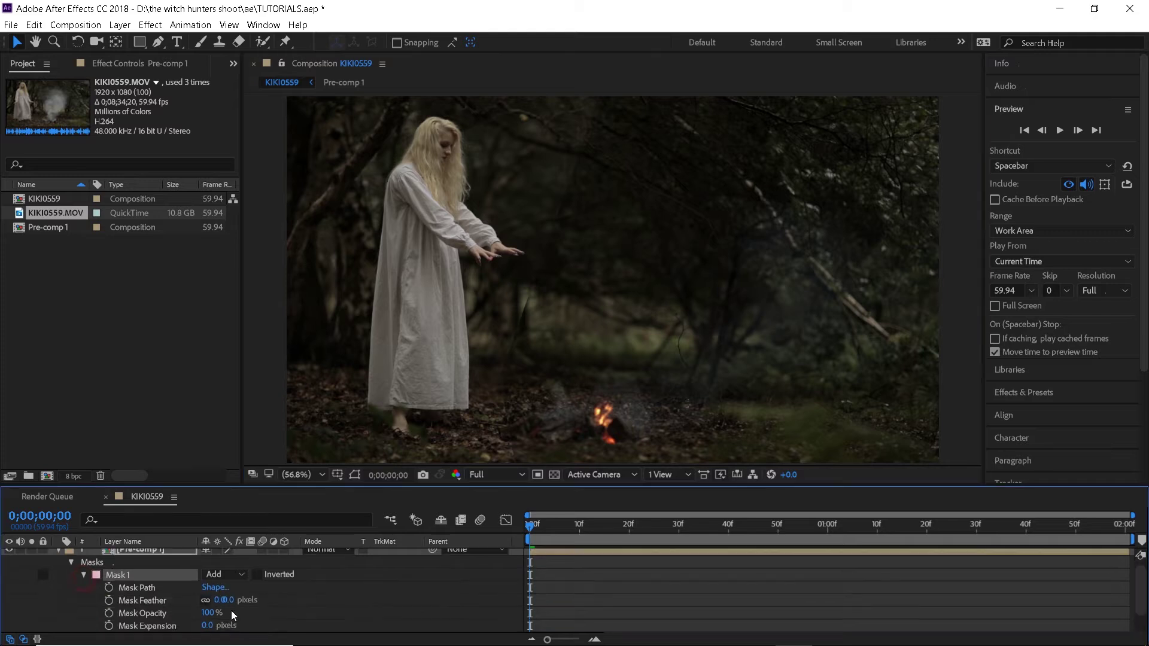
left_click_drag(228, 602, 229, 602)
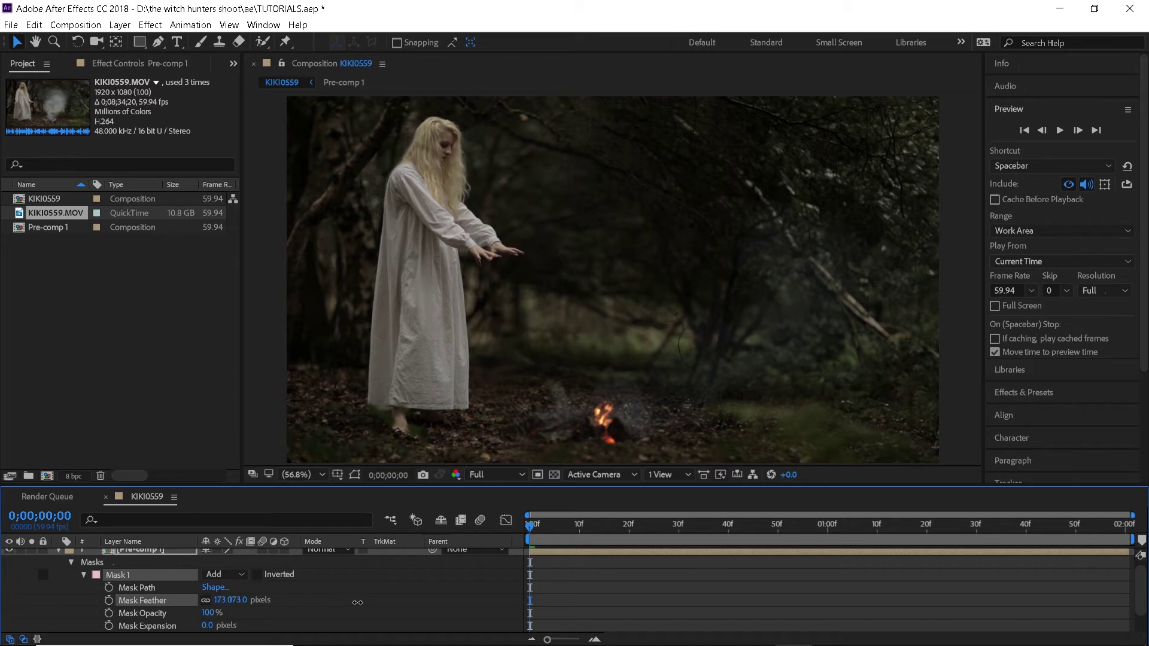
left_click(7, 556)
left_click(8, 557)
left_click(7, 557)
left_click(7, 556)
left_click(7, 557)
left_click(7, 556)
left_click(8, 557)
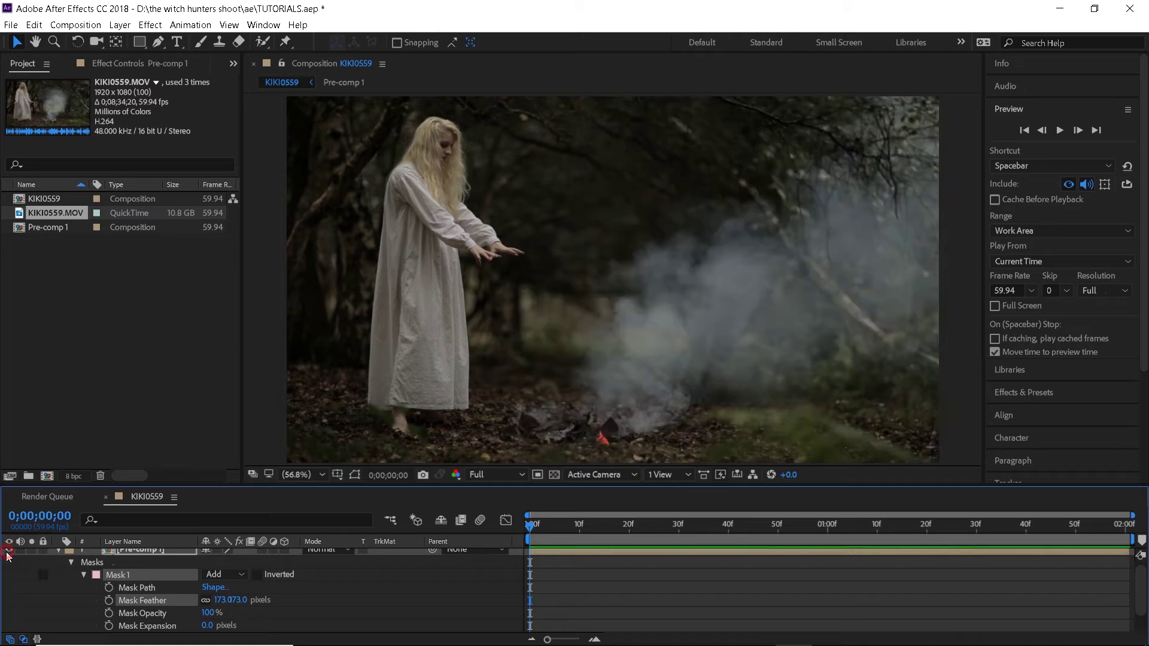
left_click(7, 557)
left_click(153, 554)
Scale Pre-comp 1 to 102% and nudge its position left to 943.8, 835.0.
key("p")
key("shift+s")
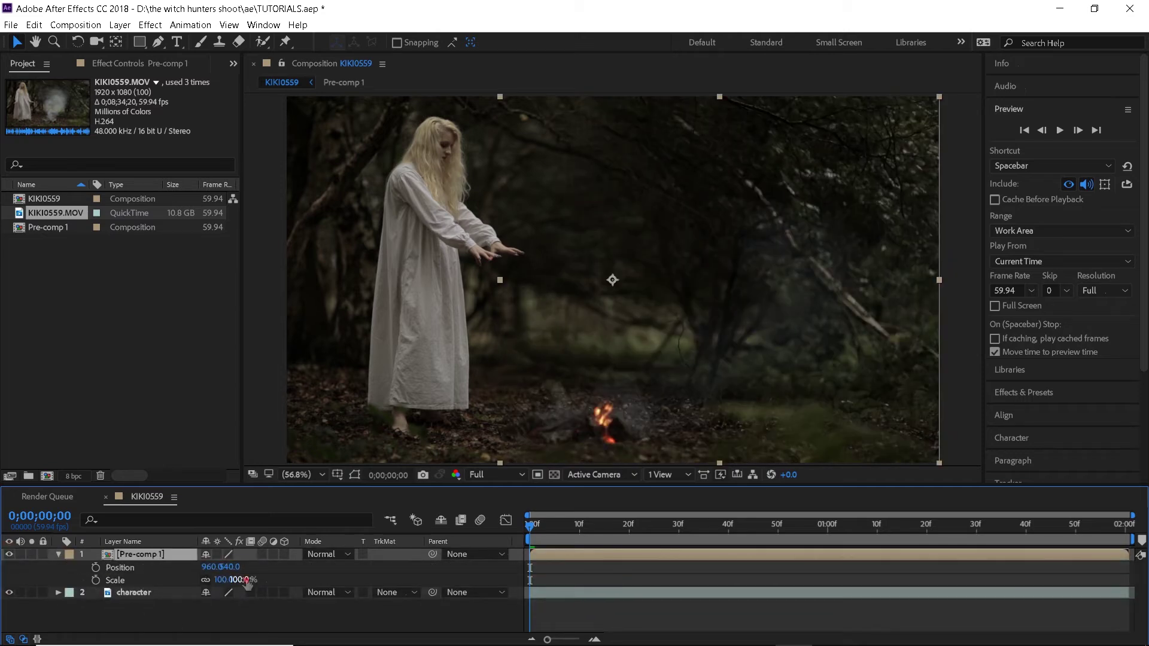
left_click_drag(247, 582, 235, 586)
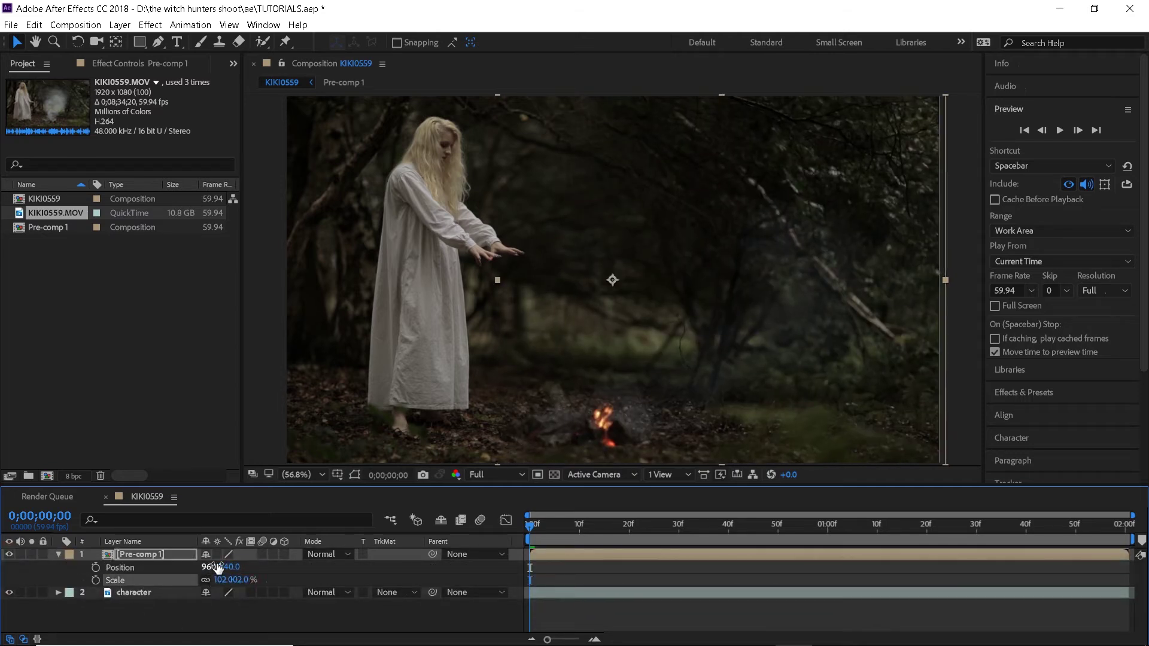
mouse_move(213, 570)
left_mouse_down()
mouse_move(195, 569)
mouse_move(228, 572)
left_mouse_up()
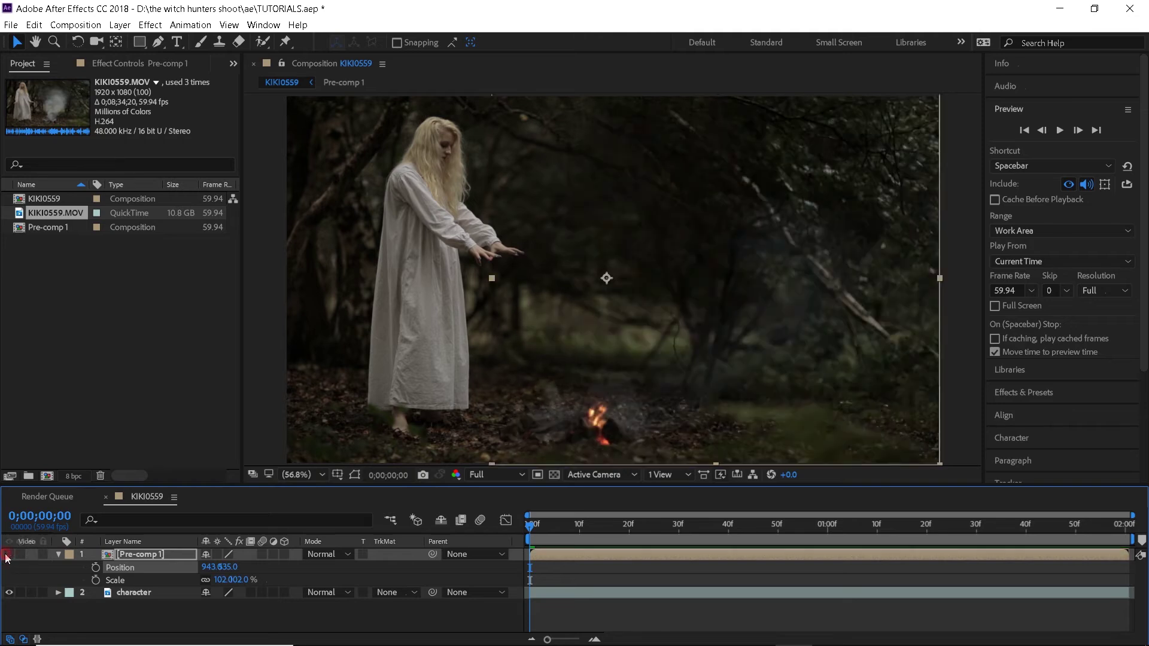
left_click(58, 554)
Find Lumetri Color in Effects & Presets and apply it to Pre-comp 1.
left_click(1023, 392)
left_click(1041, 173)
type("lumetri c")
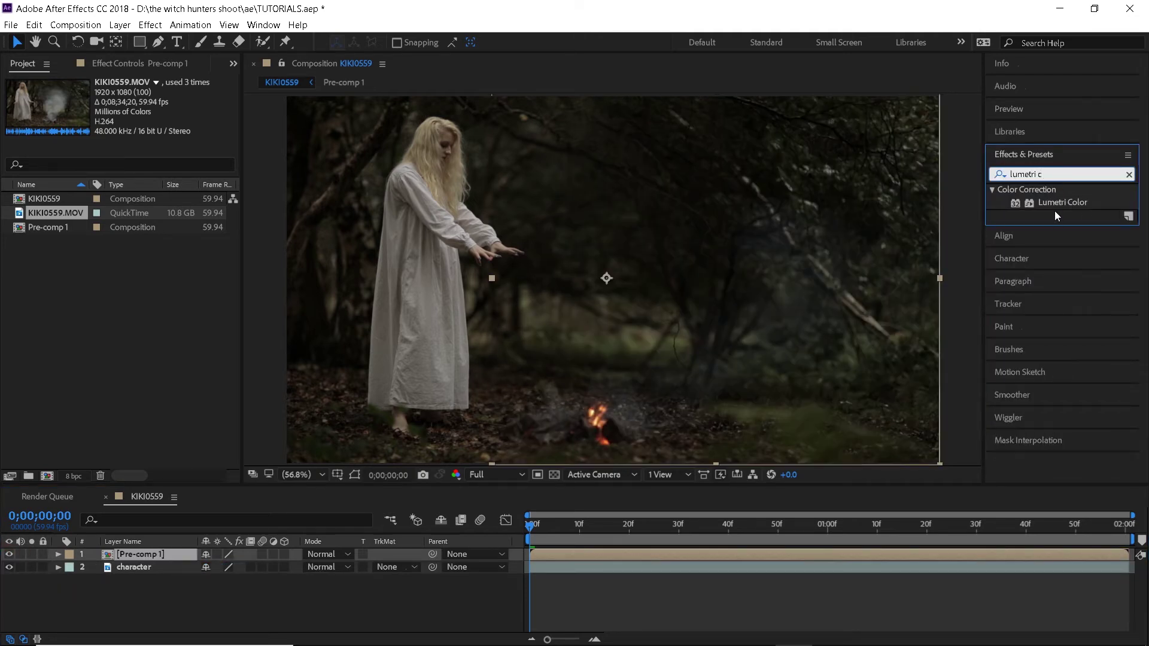
left_click_drag(1062, 202, 148, 559)
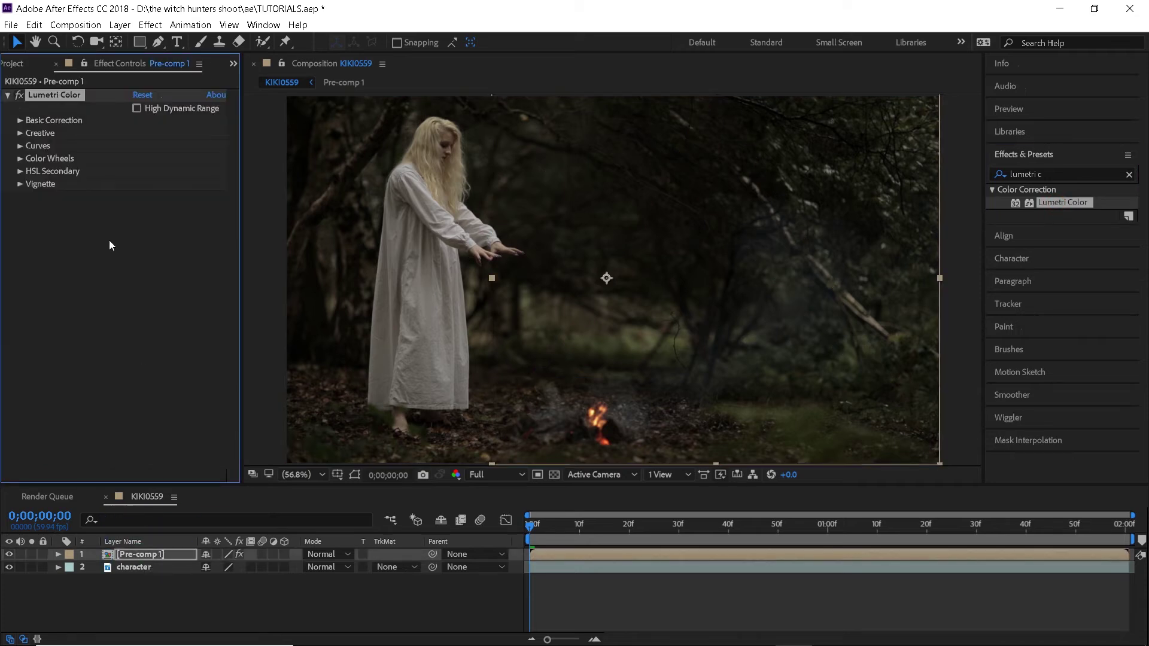
Set Lumetri Basic Correction exposure to 0.1 and shadows to 10, then preview the fire igniting.
left_click(20, 121)
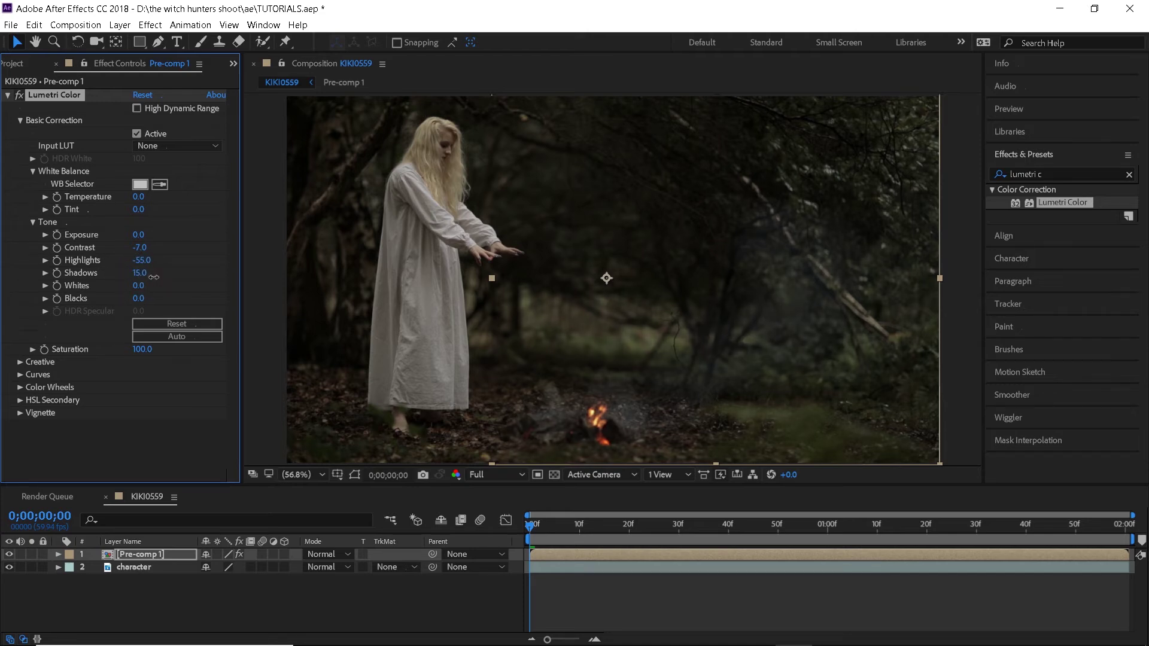
left_click_drag(139, 235, 150, 235)
key("space")
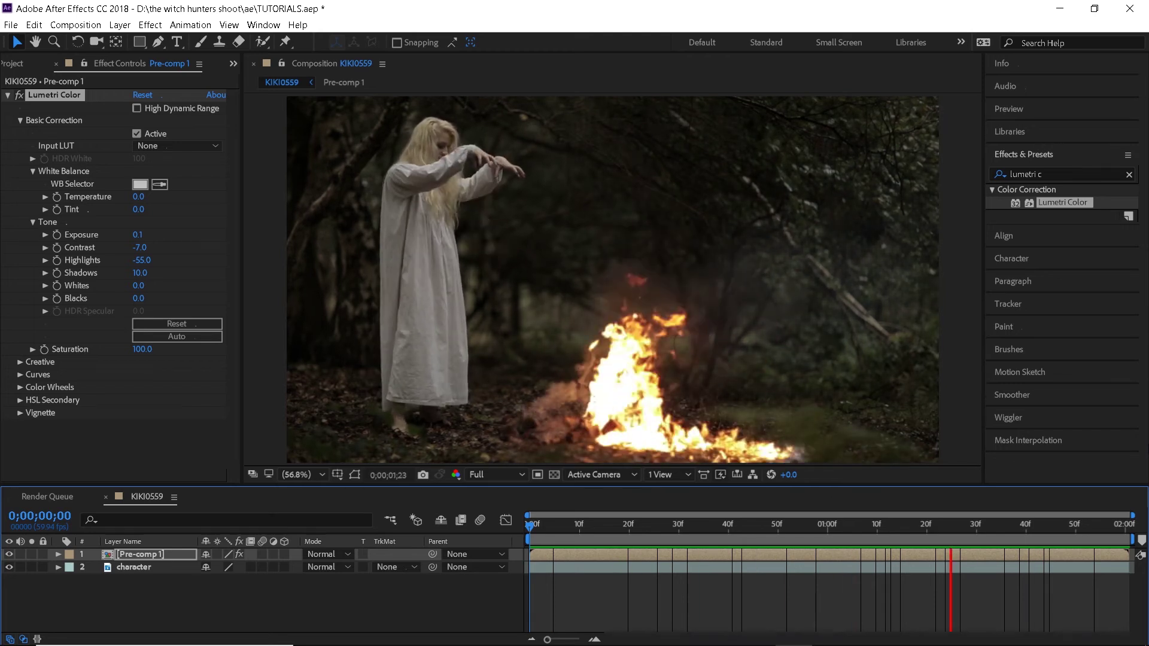
left_click(157, 566)
Pre-compose the fire and character layers together into Pre-comp 2.
left_click(161, 557, "shift")
right_click(161, 557)
left_click(215, 436)
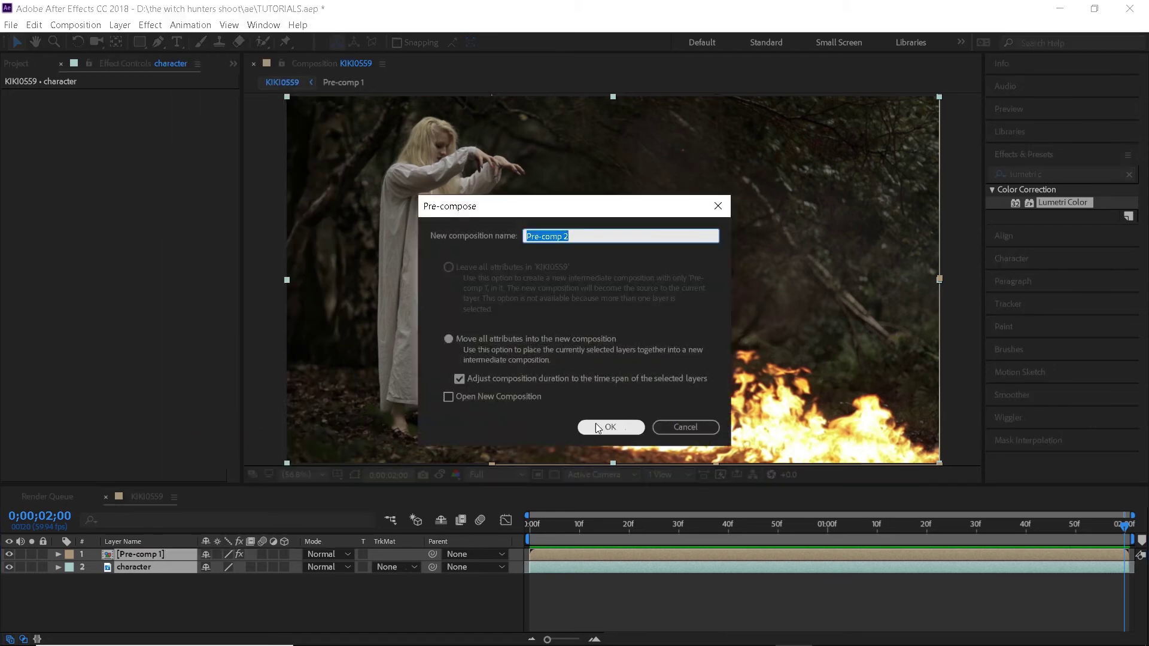
left_click(605, 428)
Add a Null 1 layer and apply a Slider Control effect to it.
key("Home")
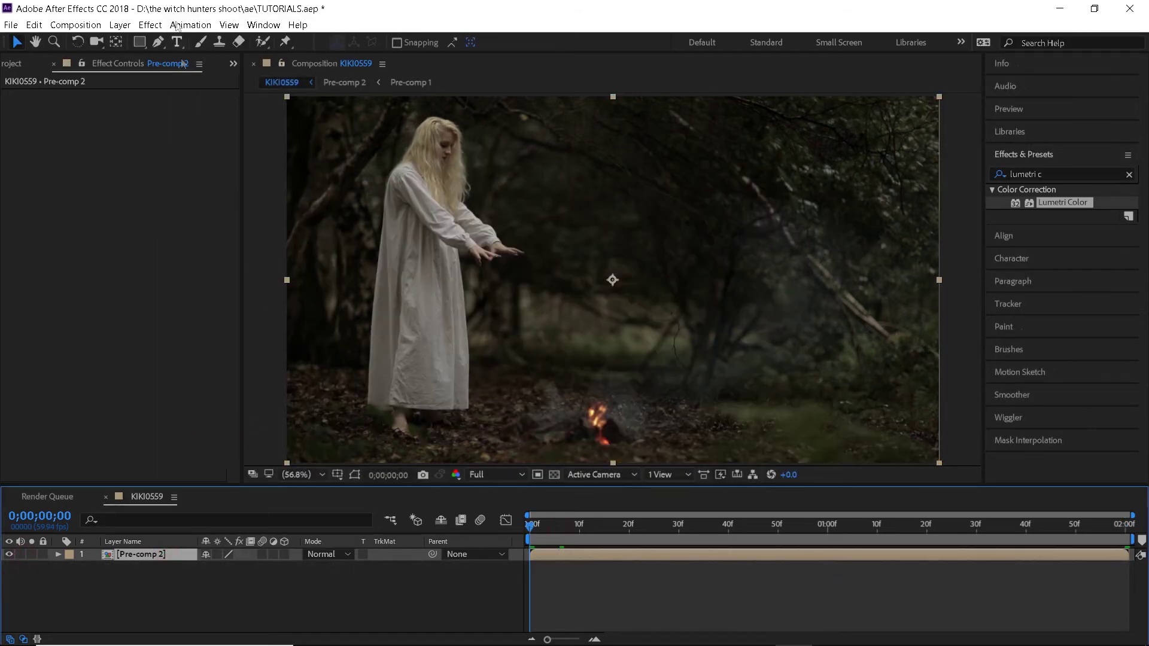
left_click(120, 25)
mouse_move(179, 41)
left_click(407, 98)
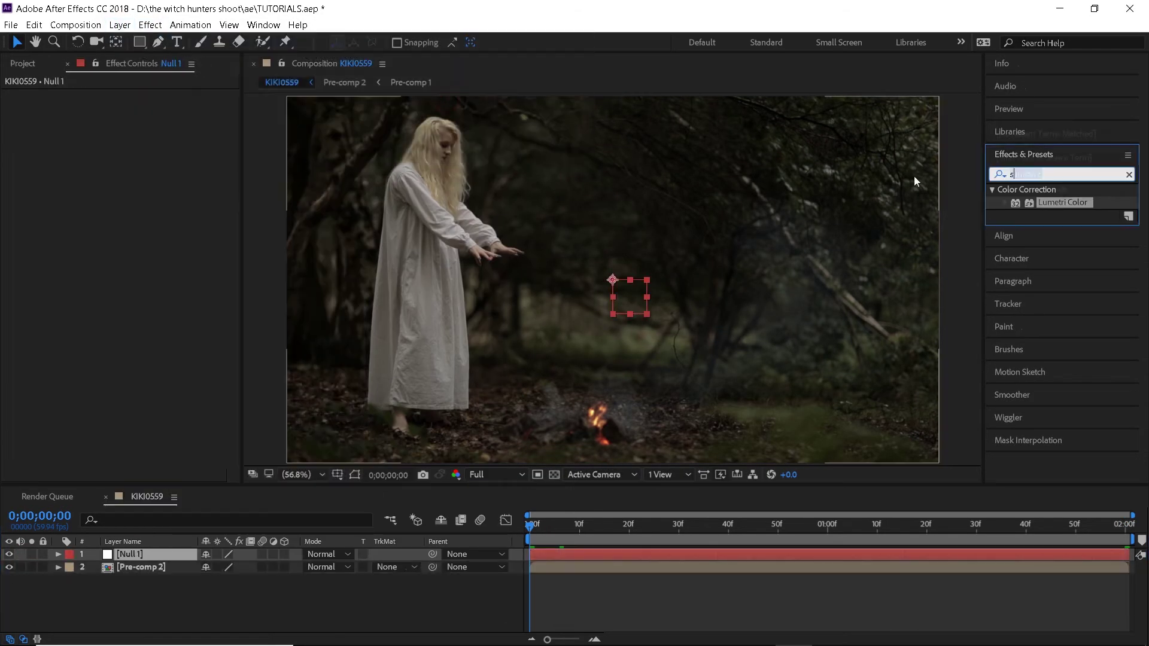
left_click(1053, 174)
type("slider")
left_click_drag(1025, 203, 149, 555)
left_click(120, 567)
Give Pre-comp 2's Position a wiggle(5, …) expression with its amount pick-whipped to Null 1's Slider.
key("p")
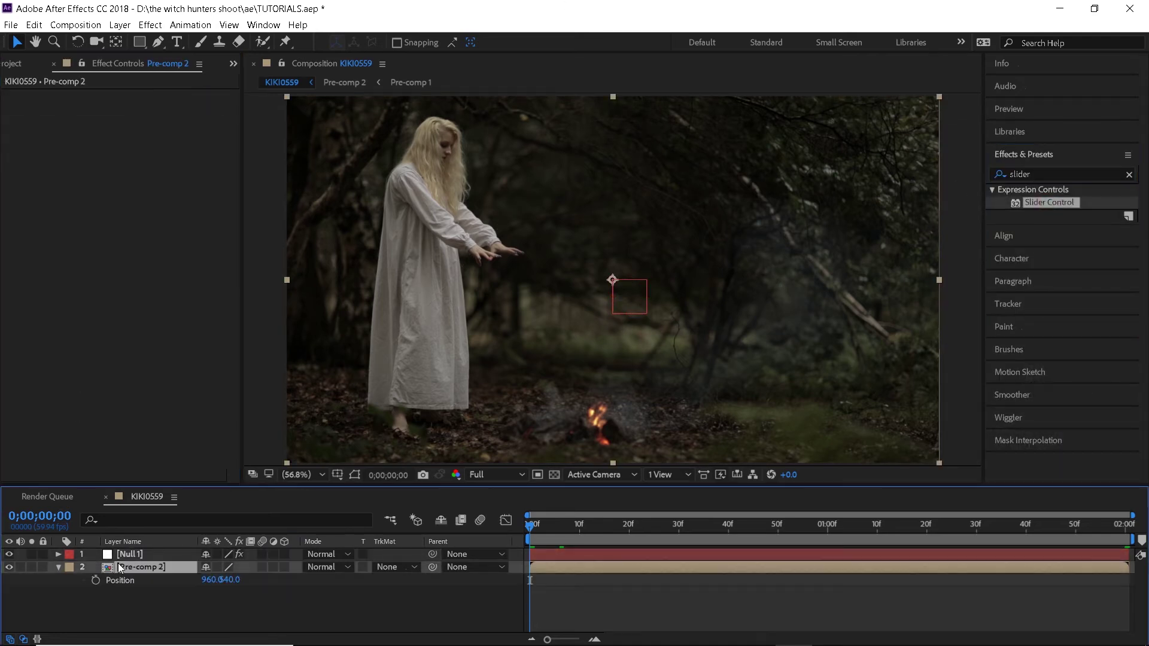
left_click(139, 556)
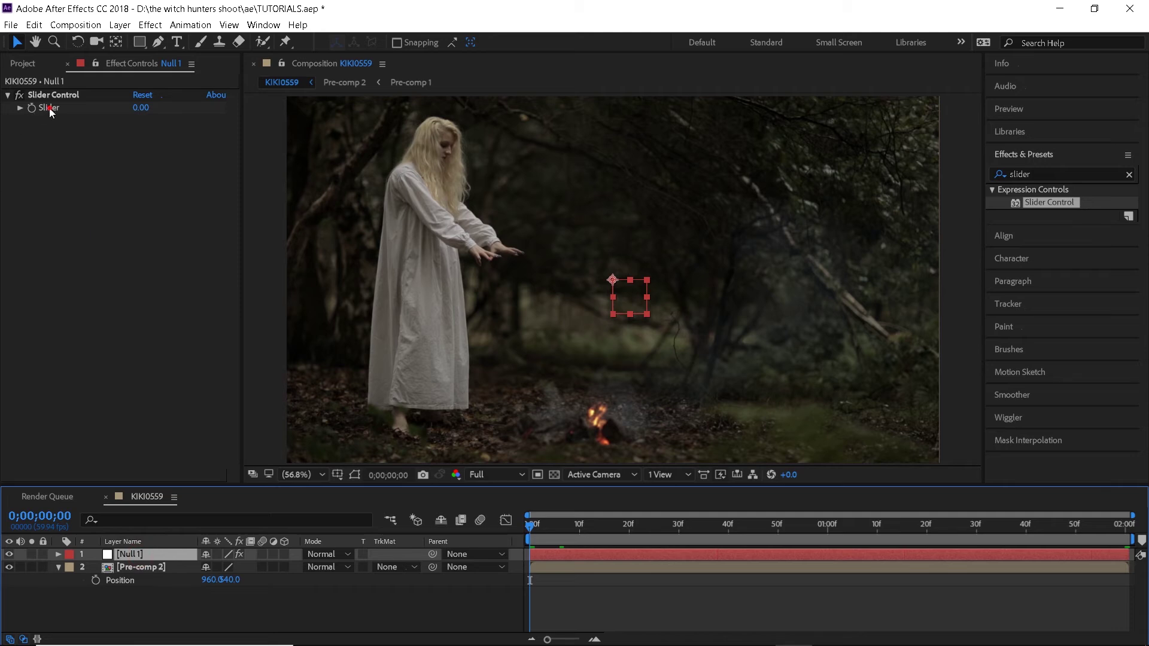
left_click(55, 143)
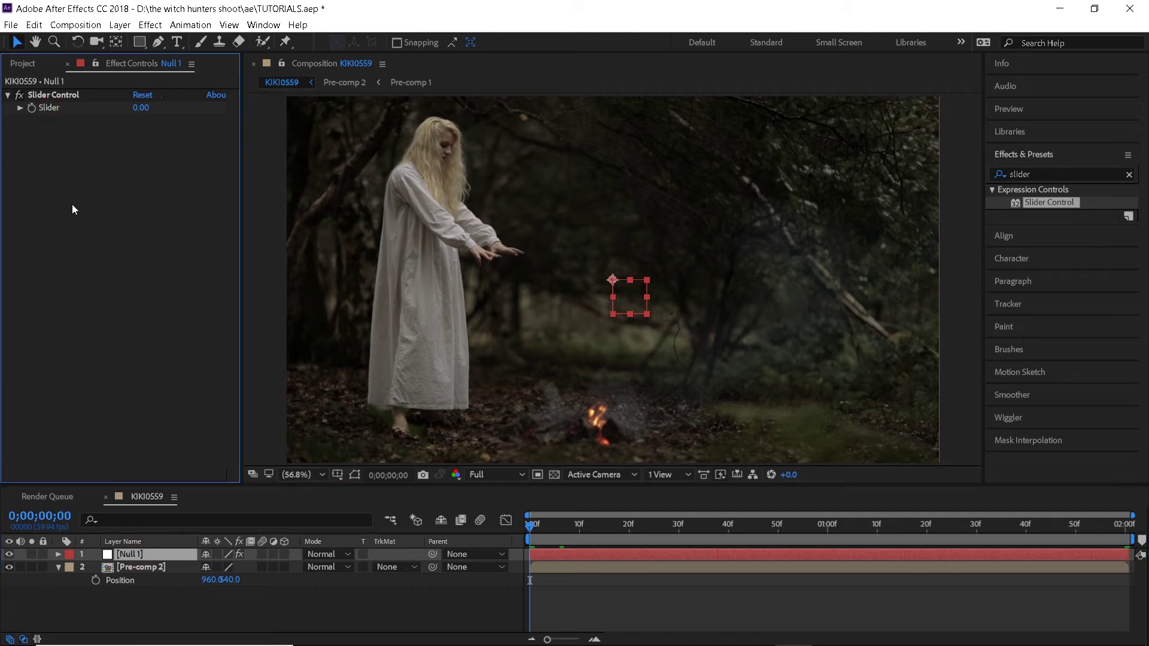
left_click(96, 580, "alt")
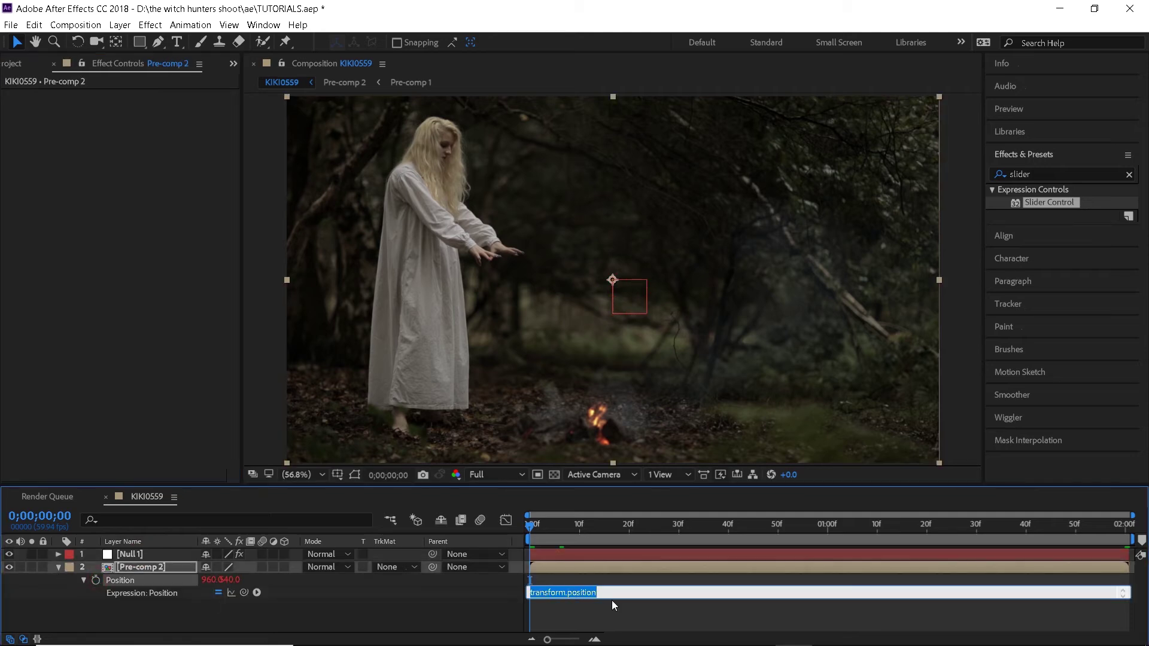
left_click(363, 609)
left_click(549, 554)
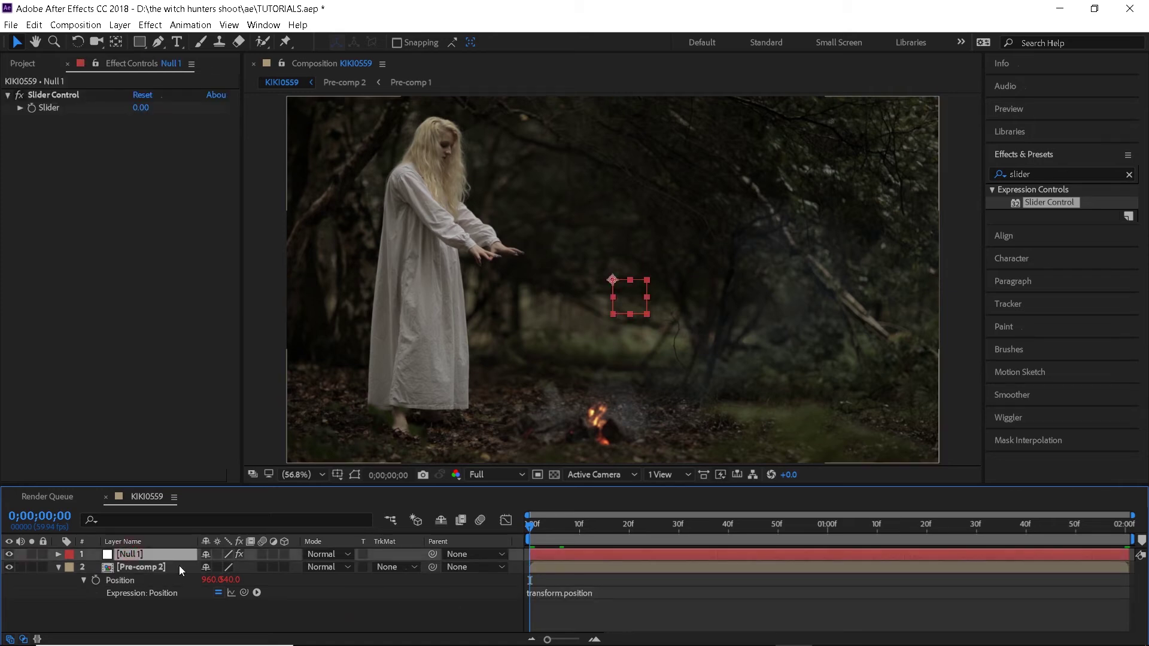
left_click(548, 594)
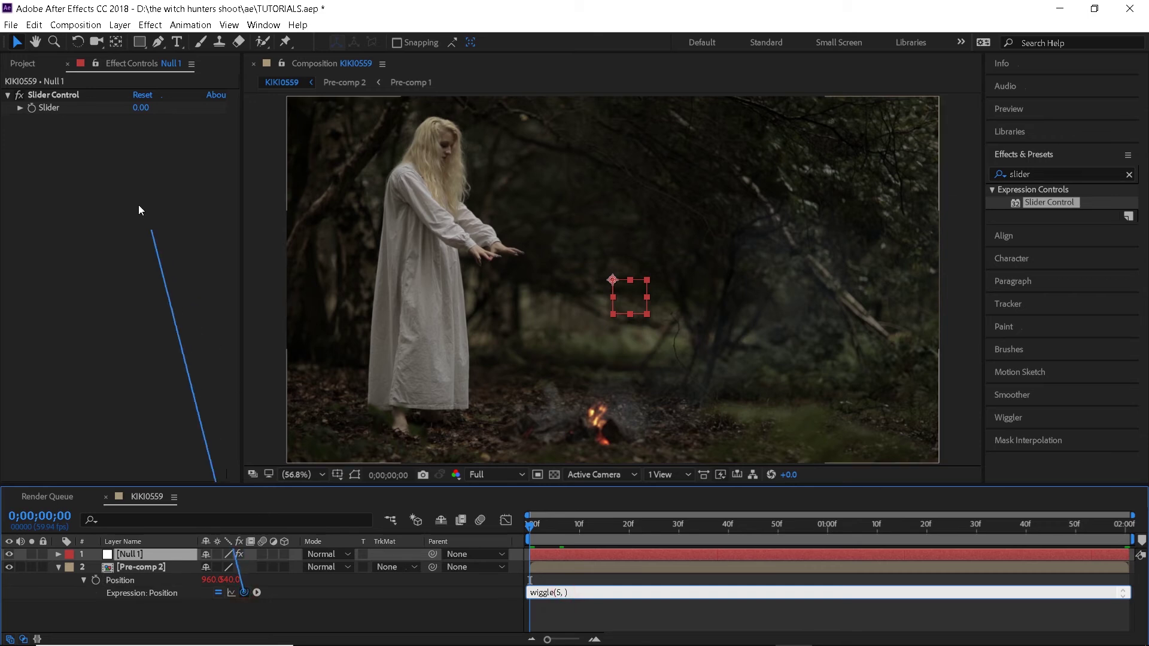
left_click_drag(138, 209, 79, 109)
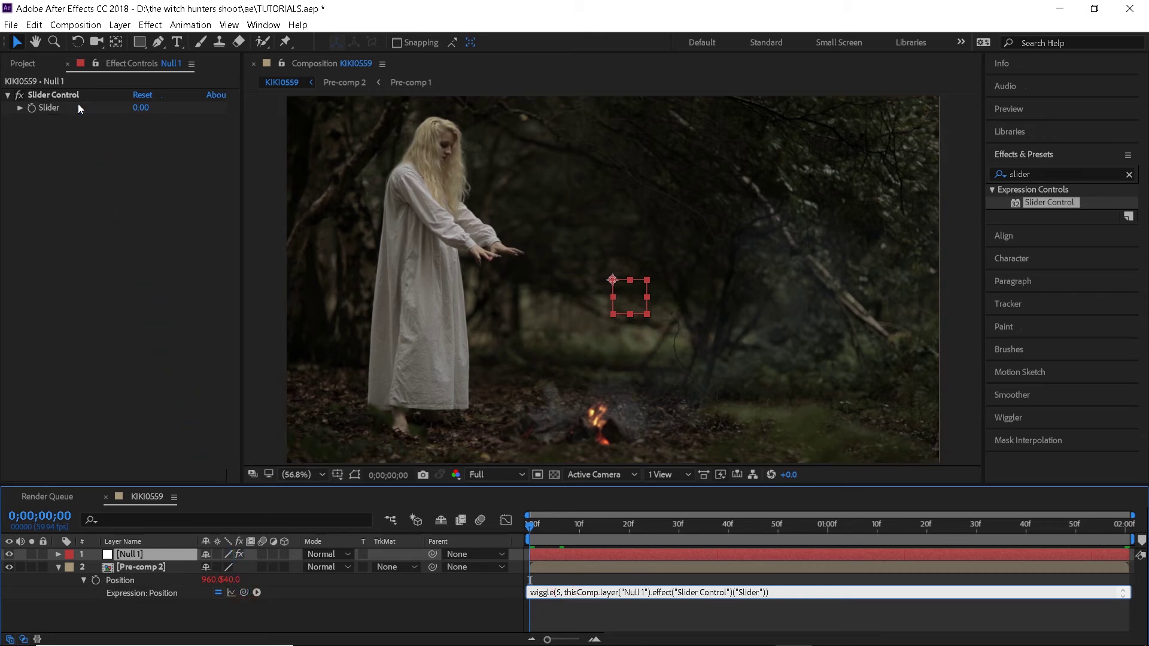
left_click(290, 609)
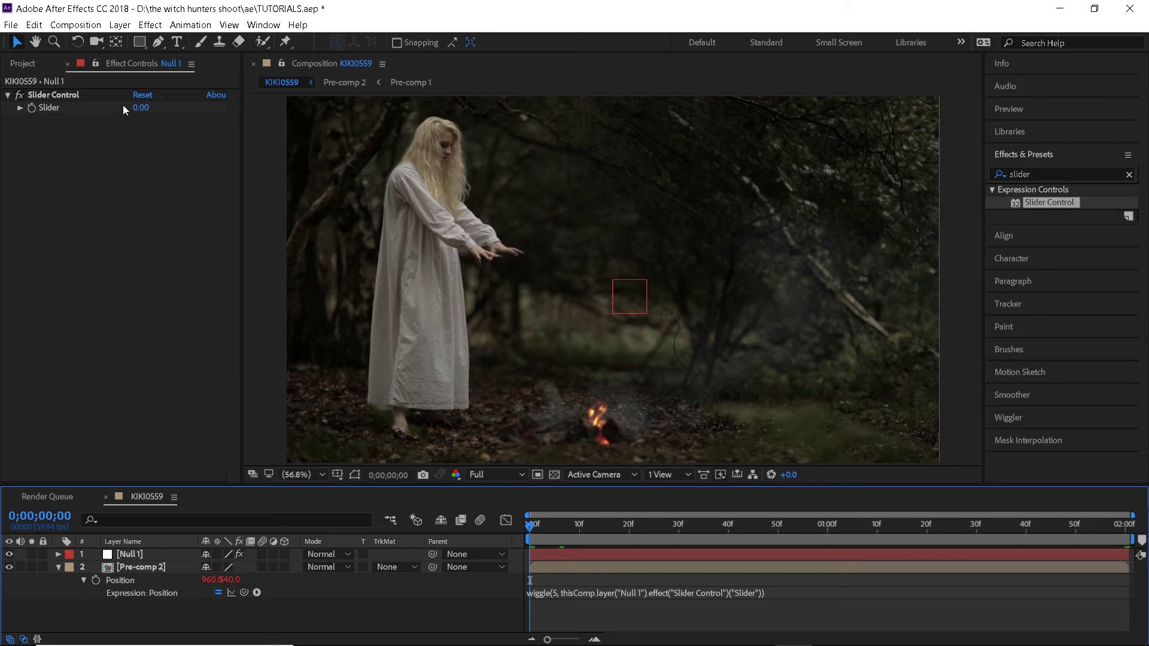
left_click(54, 96)
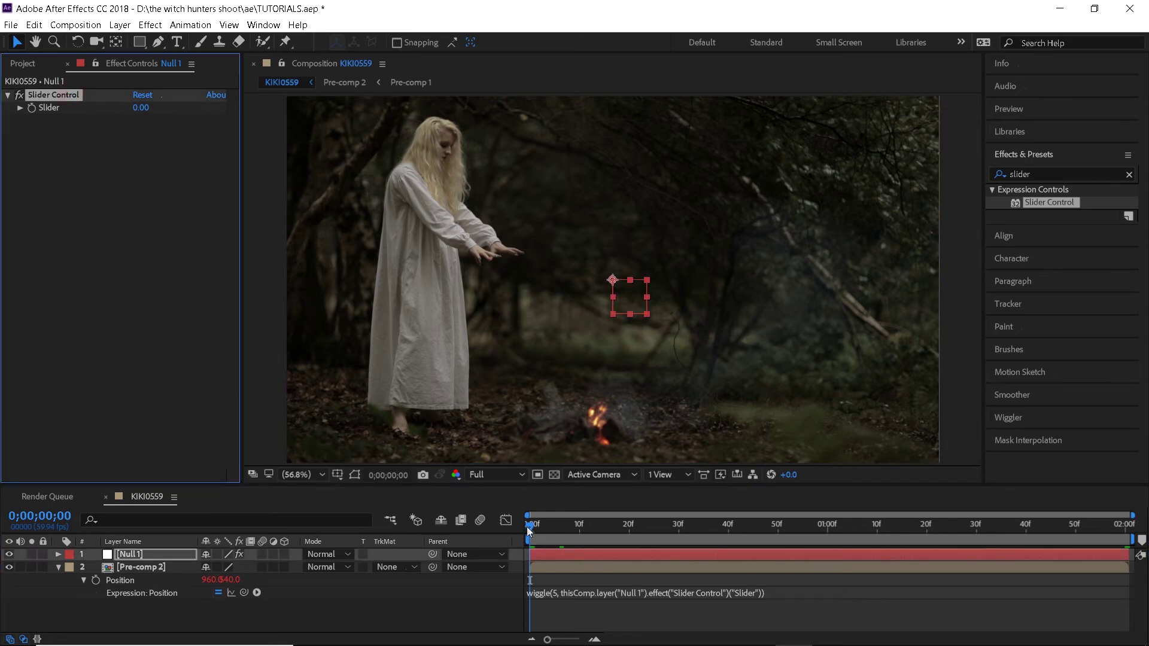
left_click_drag(529, 530, 714, 526)
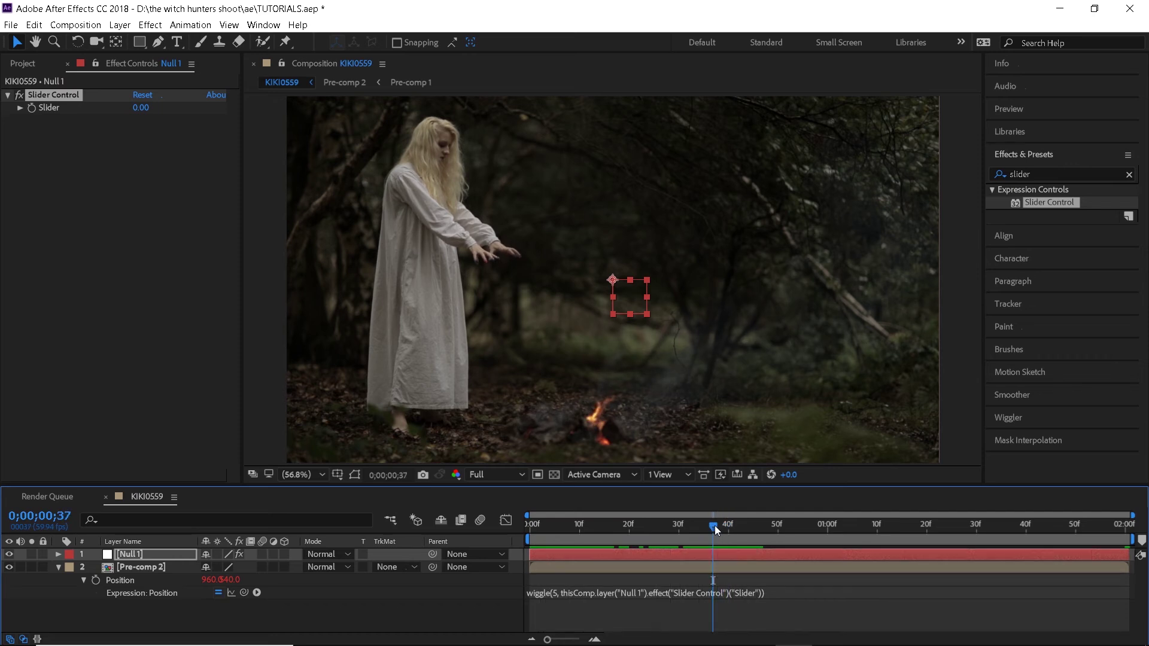
Keyframe Null 1's Slider at 0 on 0;00;00;37 and 0;00;01;34, rising to 54 at 0;00;01;08, then preview.
left_click(32, 108)
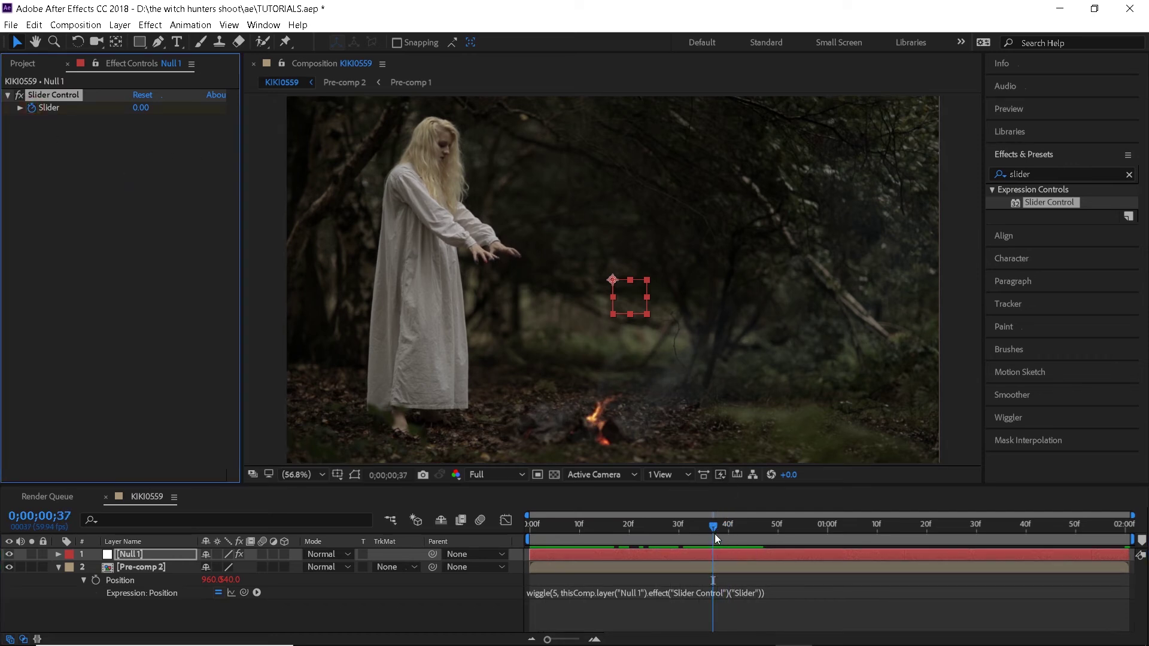
left_click_drag(712, 529, 994, 552)
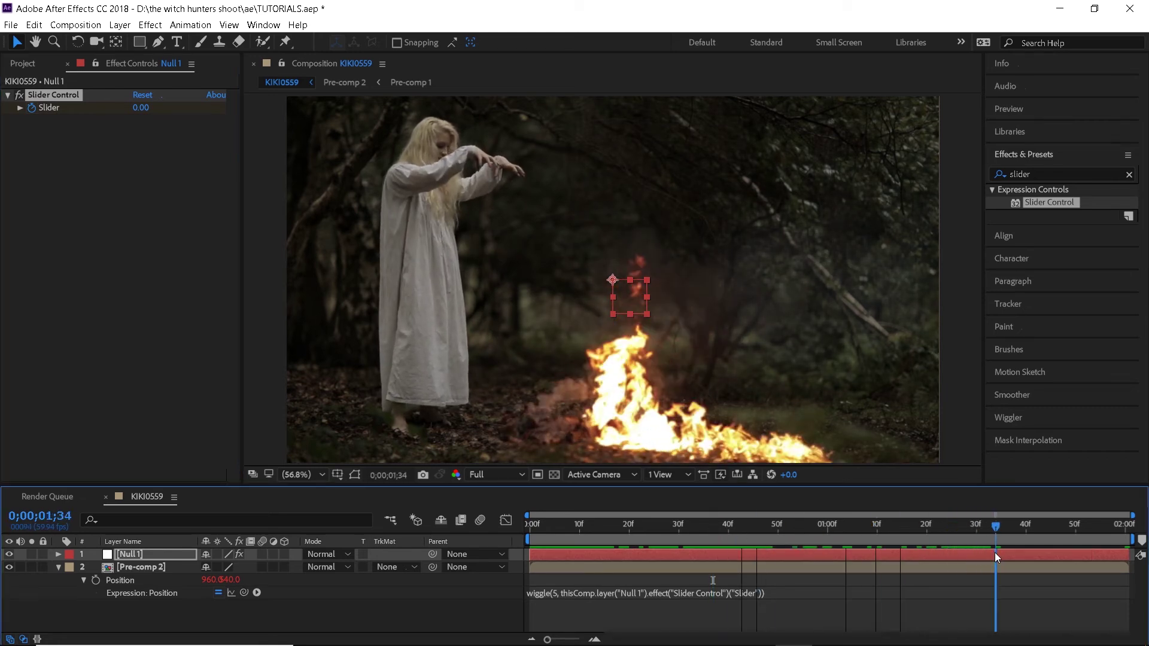
left_click(48, 108)
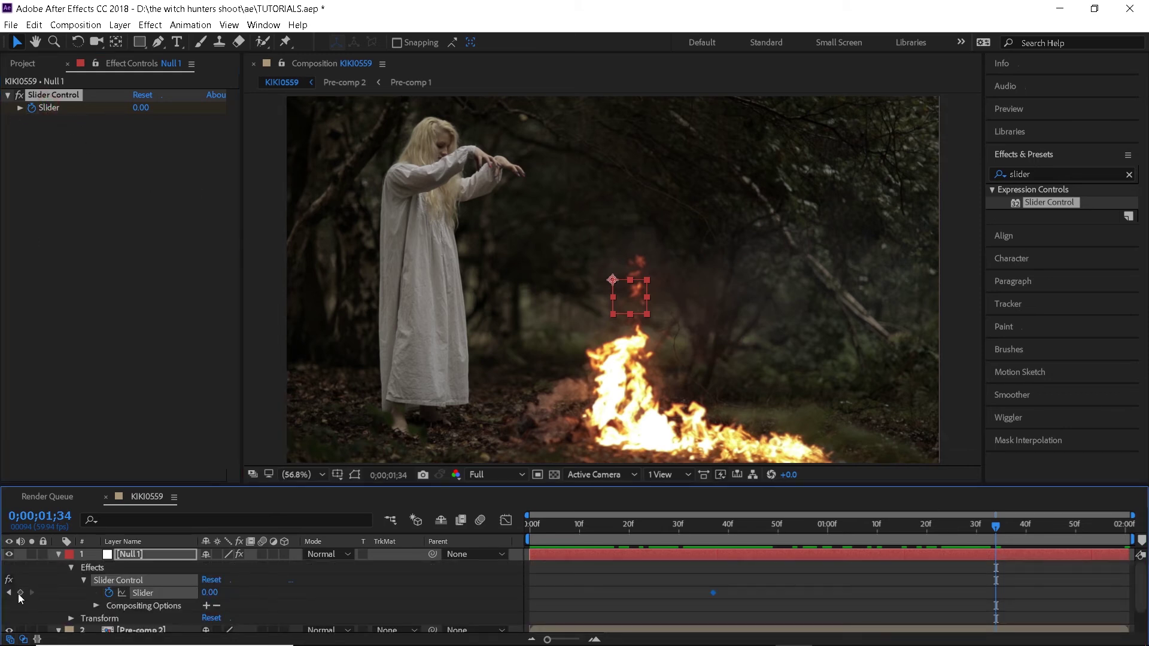
left_click_drag(704, 537, 867, 533)
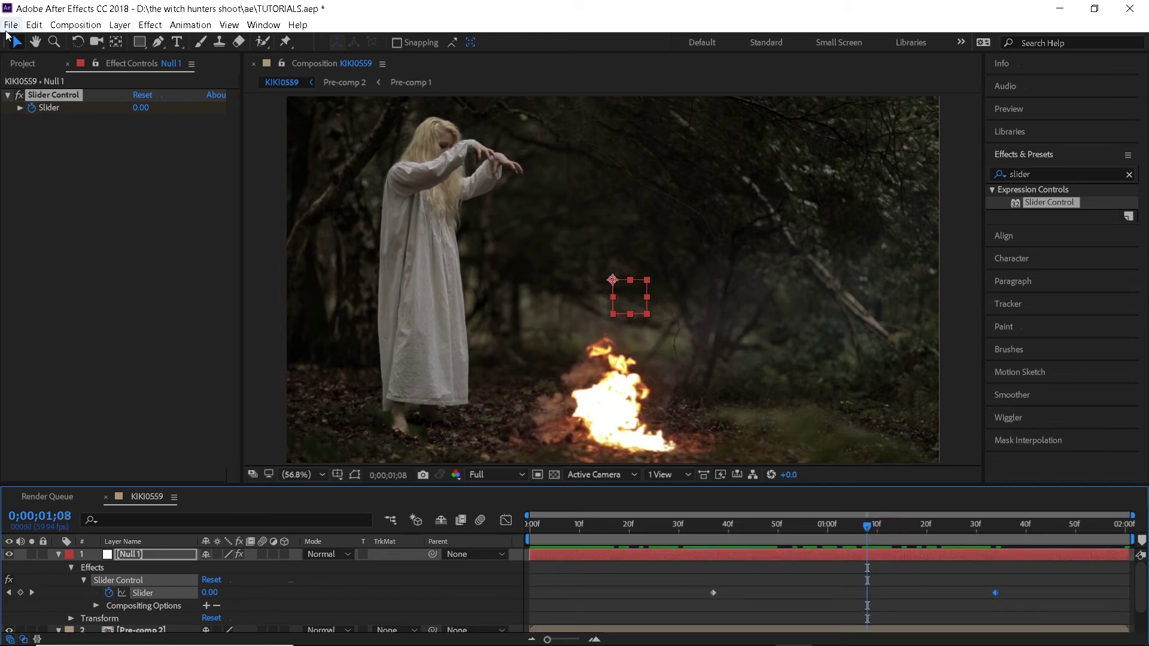
left_click_drag(143, 118, 185, 111)
left_click(709, 533)
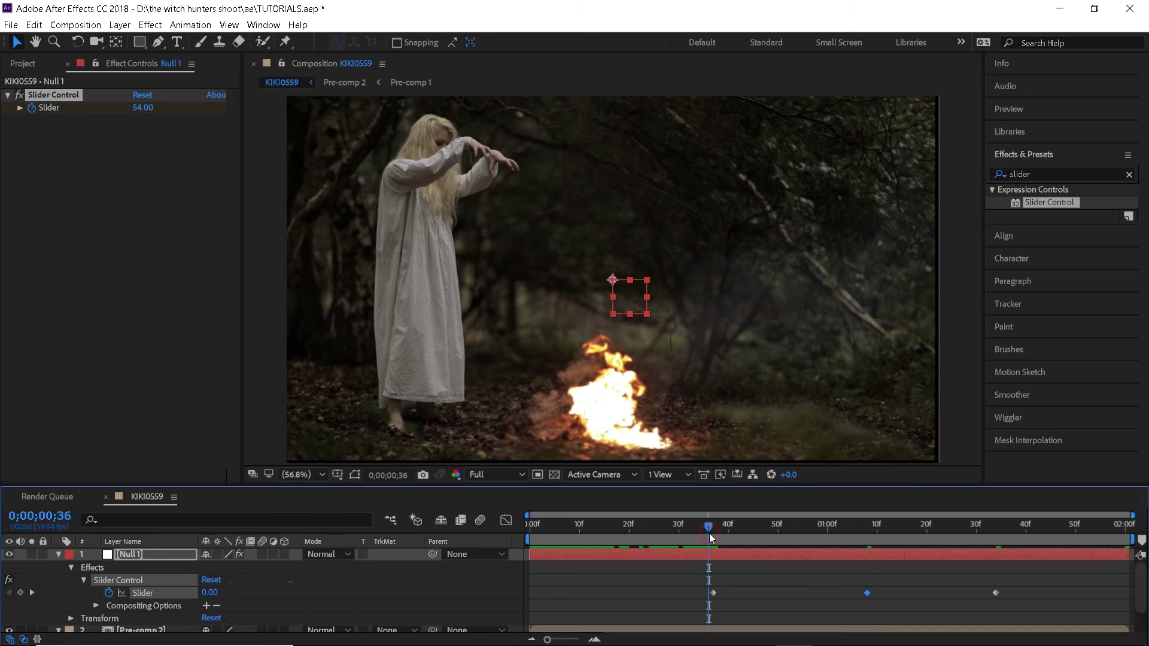
key("space")
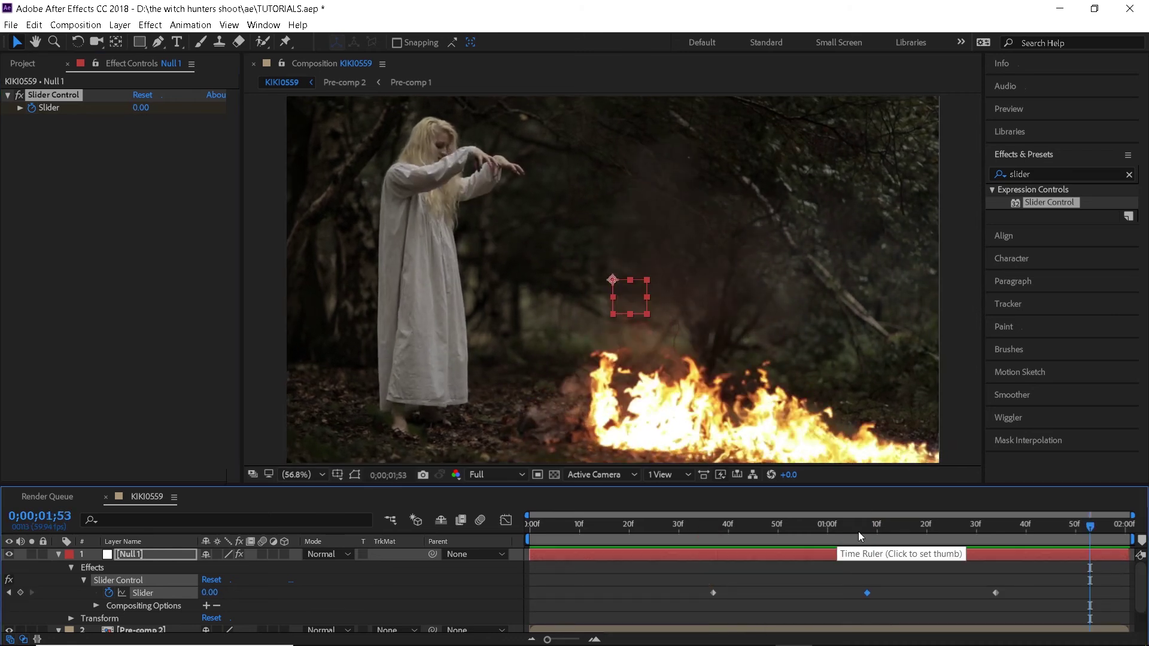
scroll(137, 632, "down", 2)
Change the wiggle frequency in Pre-comp 2's Position expression from 5 to 9 and preview.
left_click(604, 626)
left_click_drag(554, 626, 565, 626)
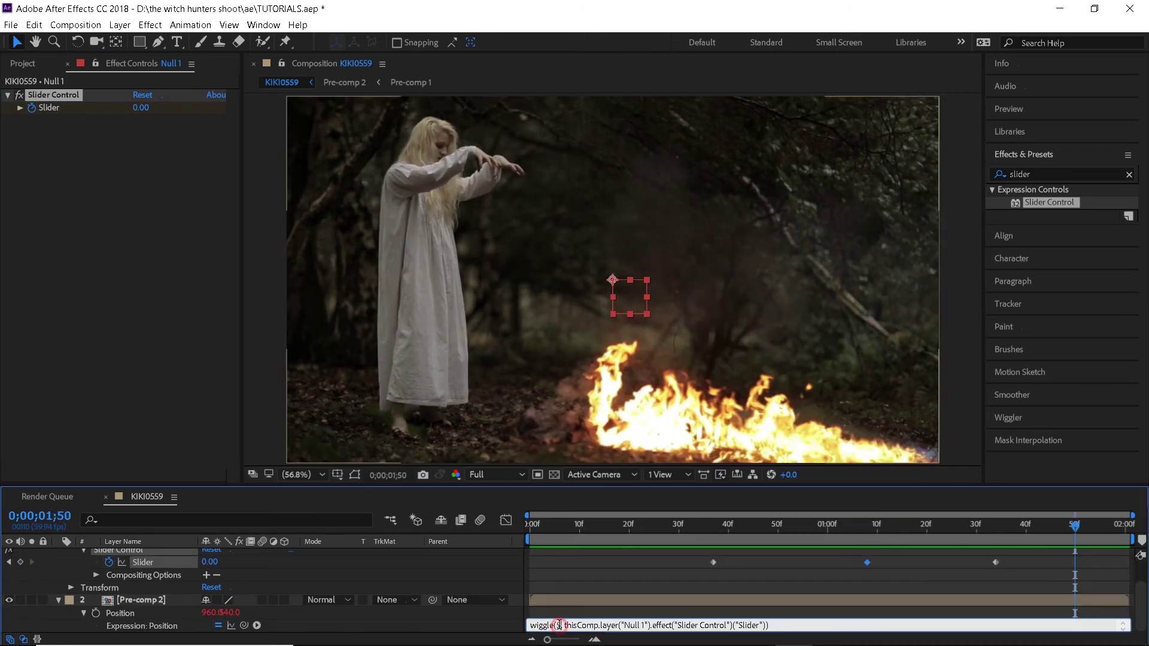
key("BackSpace")
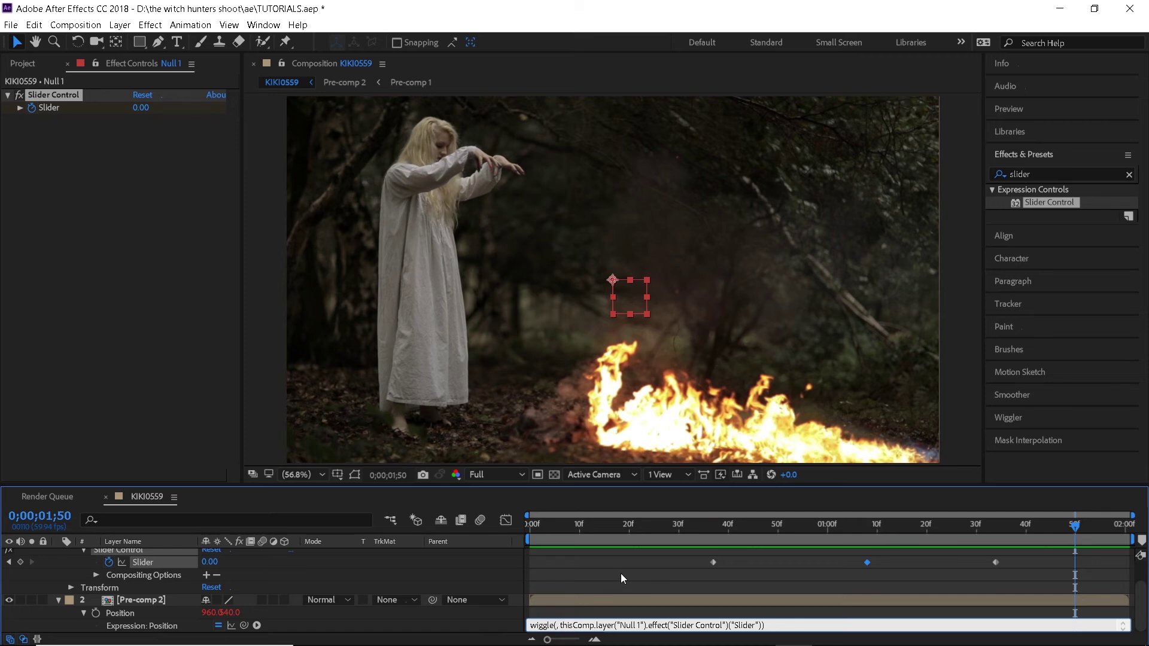
type("0")
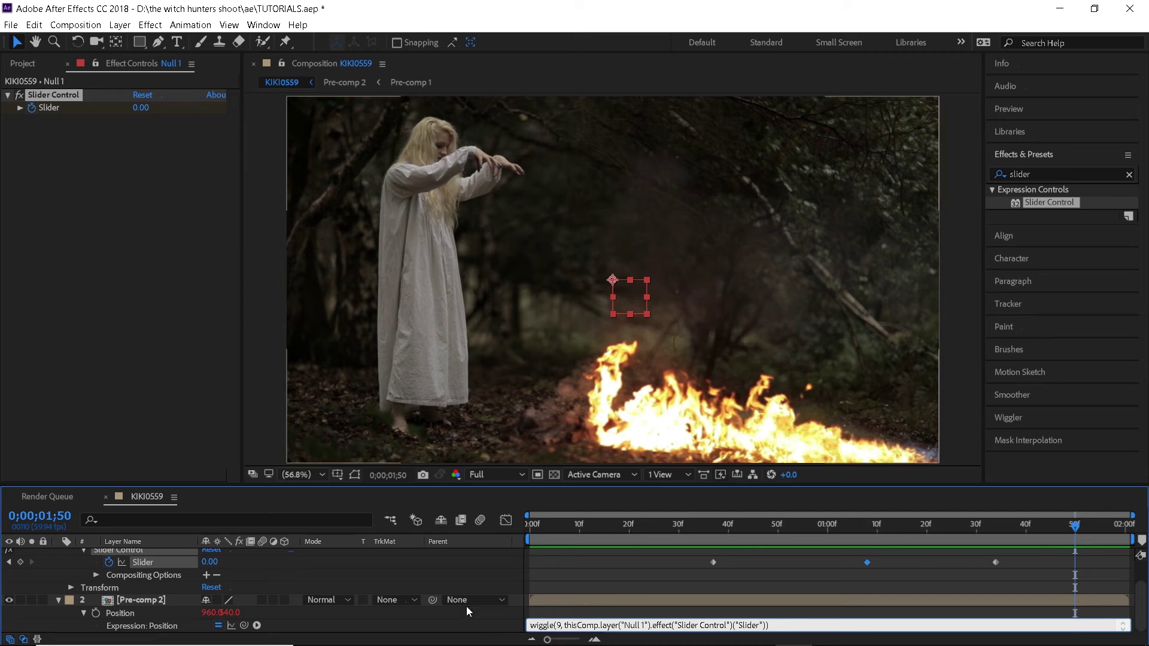
left_click(423, 621)
key("space")
key("u")
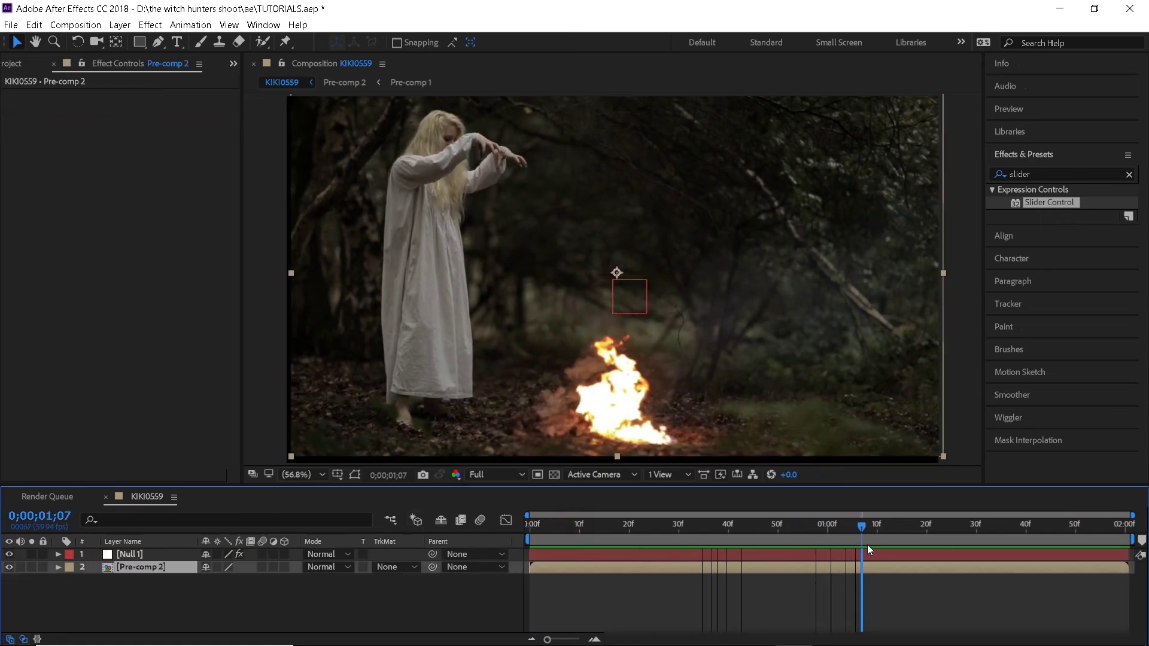
key("space")
Set Pre-comp 2's Scale to 108%.
key("p")
key("shift+s")
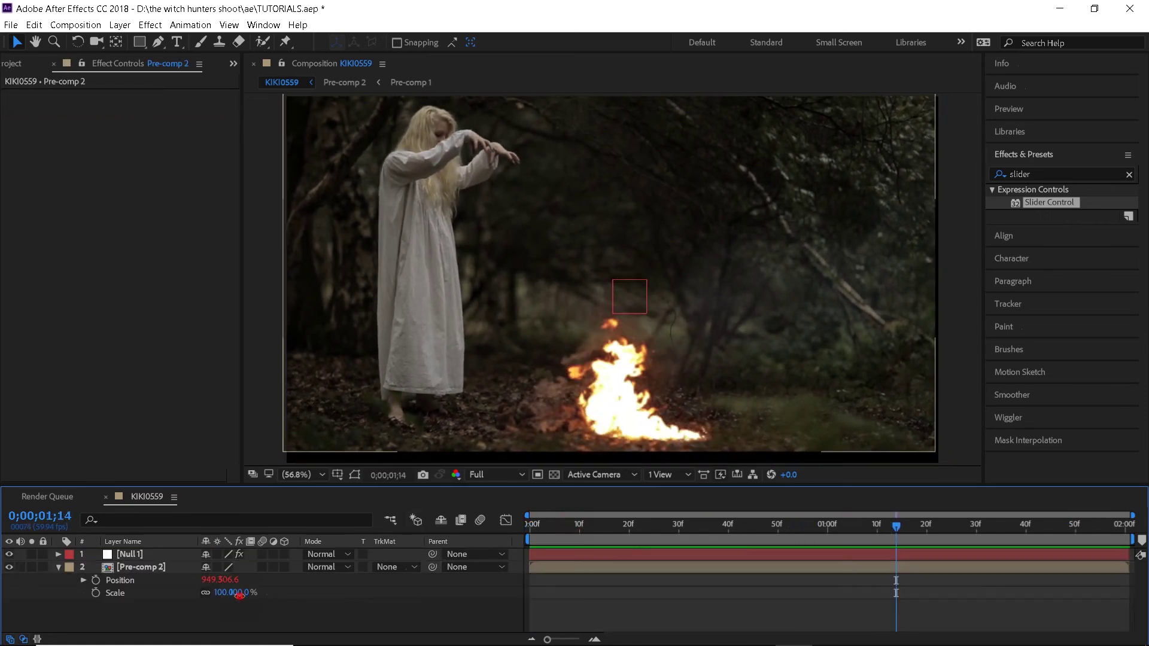
left_click_drag(231, 593, 248, 597)
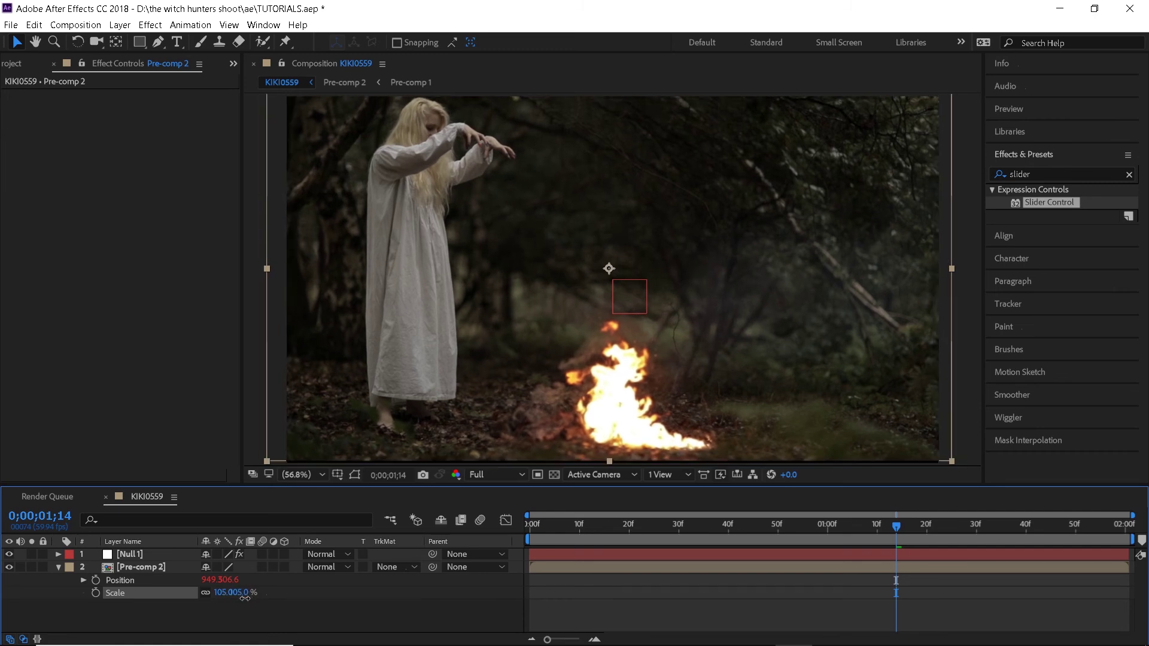
key("space")
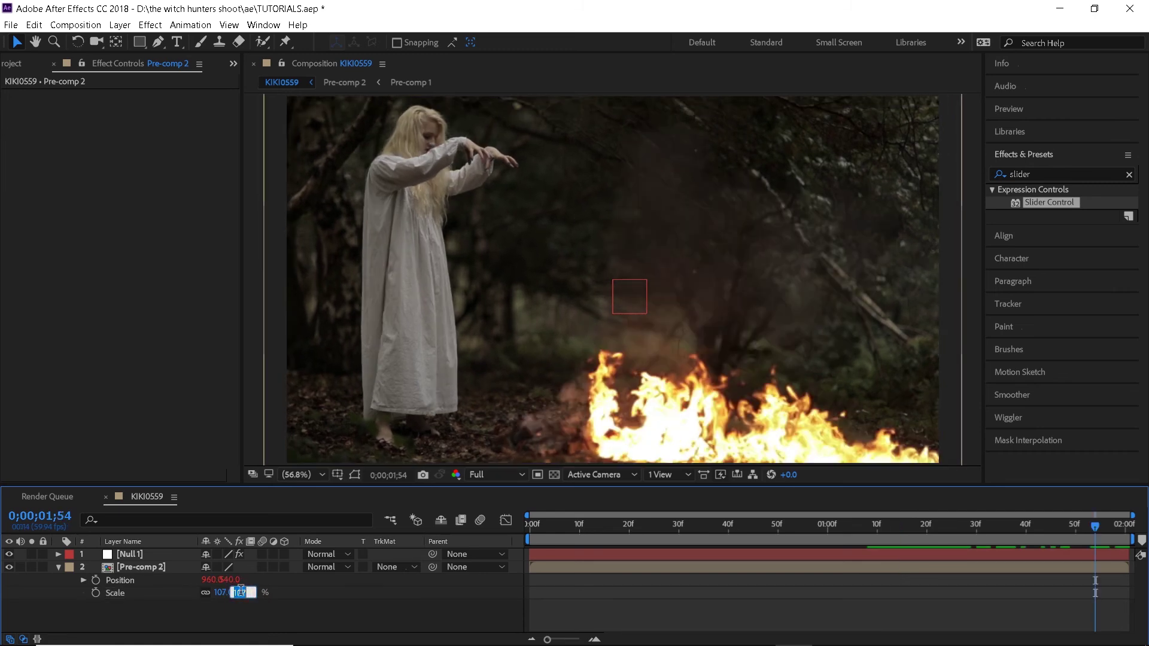
type("108")
key("Return")
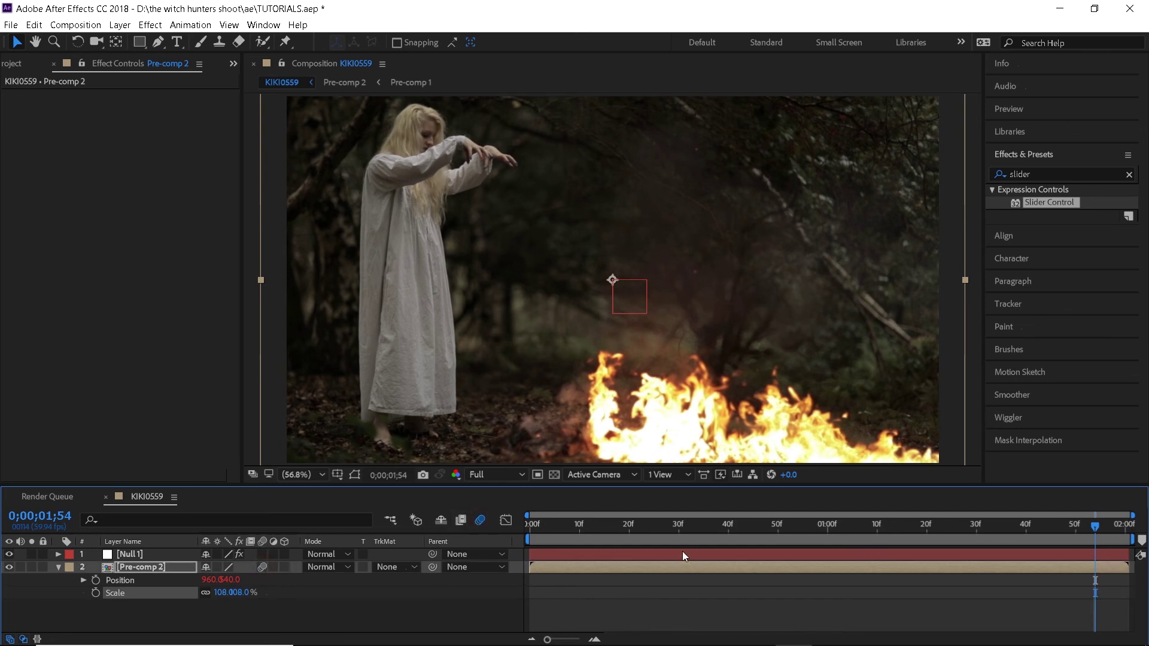
left_click_drag(883, 528, 804, 520)
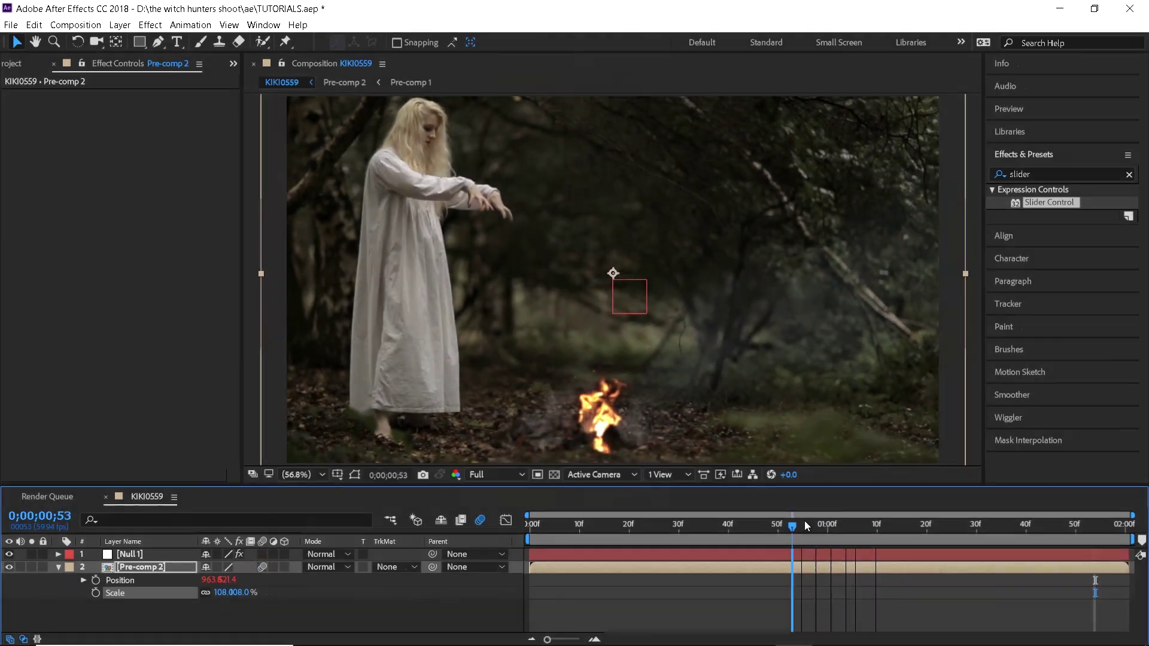